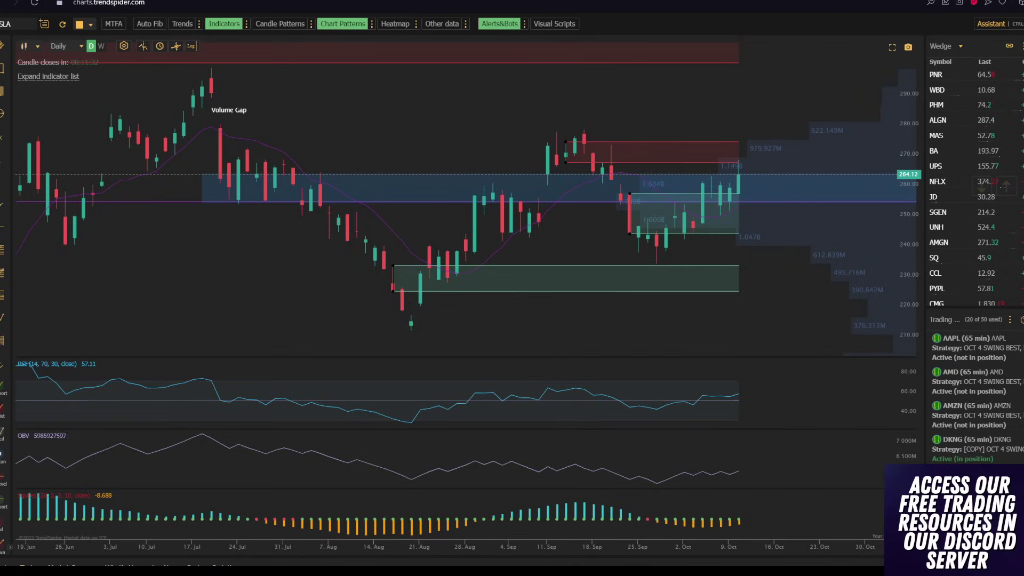
# Review the bullish-flow post on X and highlight its 'pull back then go long' sentence
pyautogui.hotkey('ctrl', 'Tab')
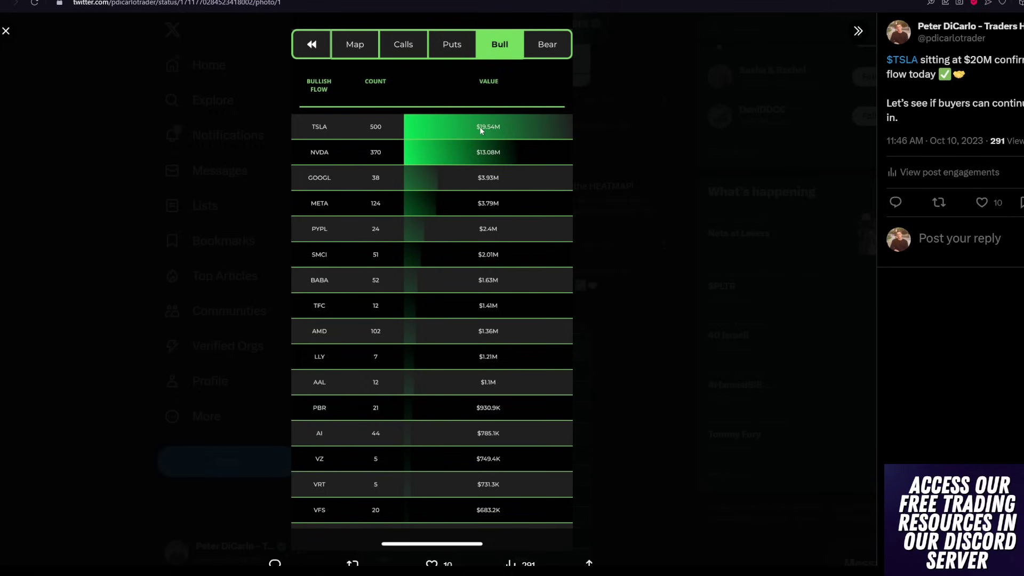
pyautogui.click(617, 120)
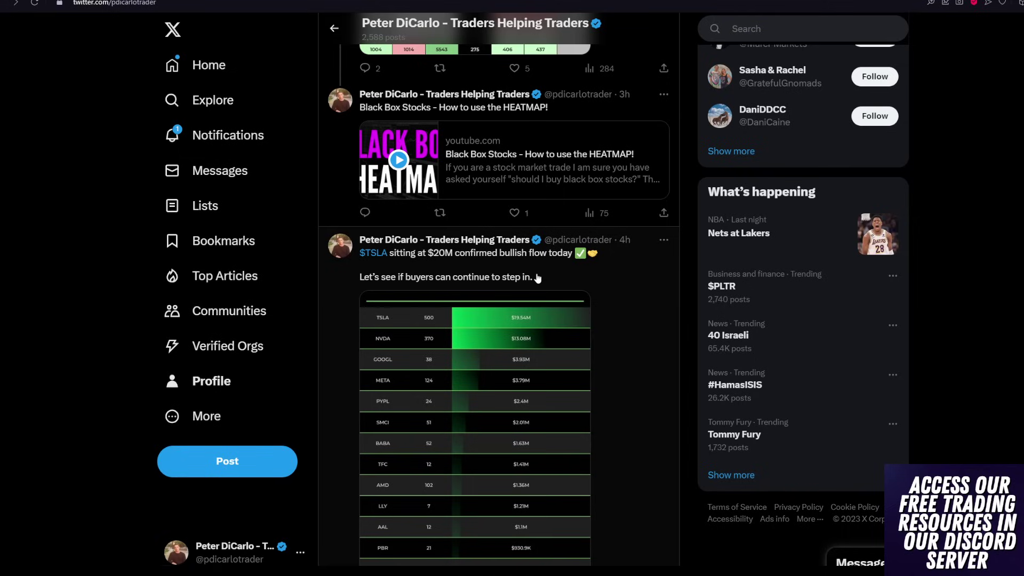
pyautogui.scroll(-7, 533, 331)
pyautogui.scroll(-4, 523, 324)
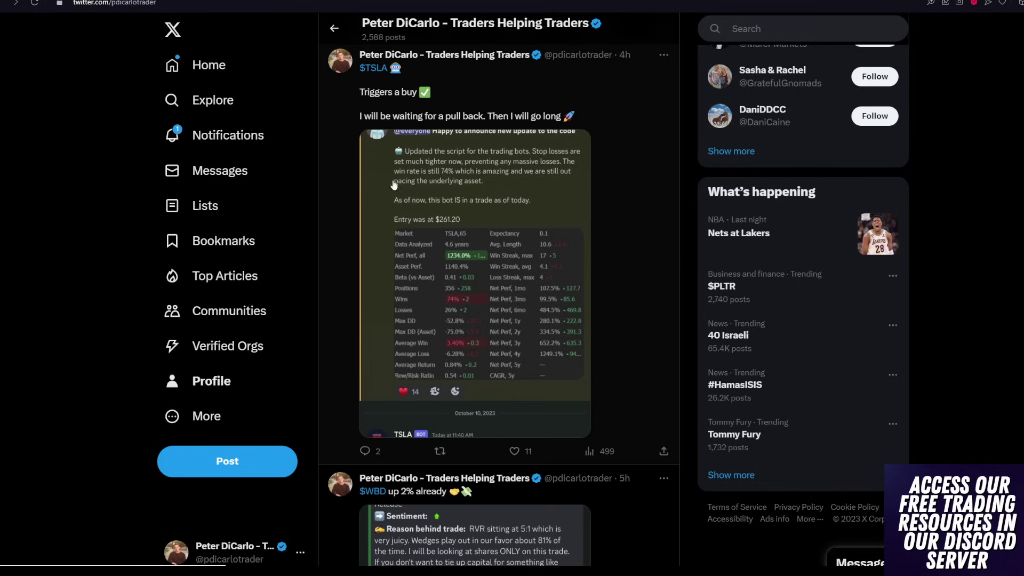
pyautogui.moveTo(360, 116); pyautogui.dragTo(565, 125)
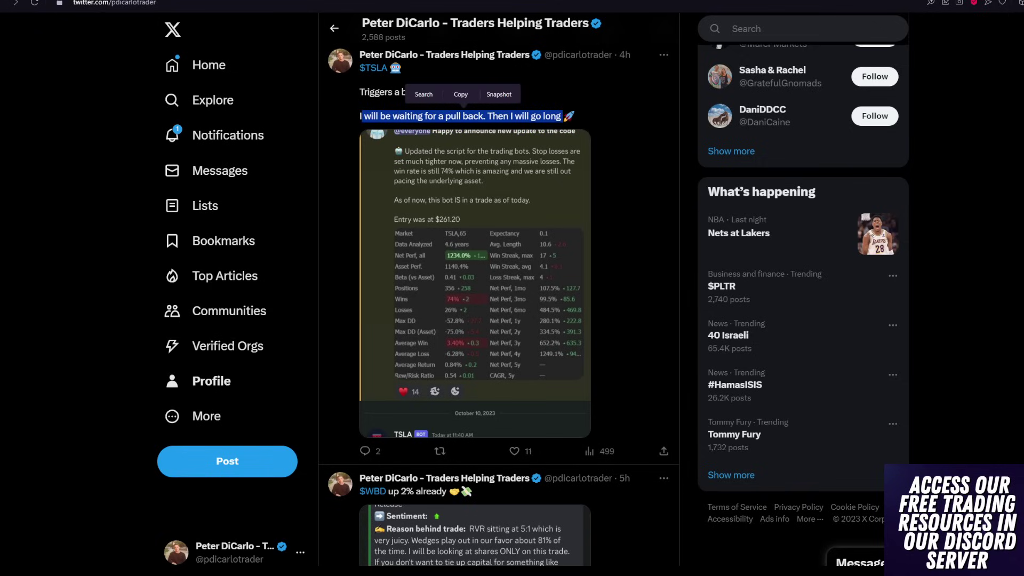
# On the TSLA chart, sketch an arrow from the latest candles to the red zone, then undo it
pyautogui.hotkey('ctrl', 'Tab')
pyautogui.scroll(2, 663, 286)
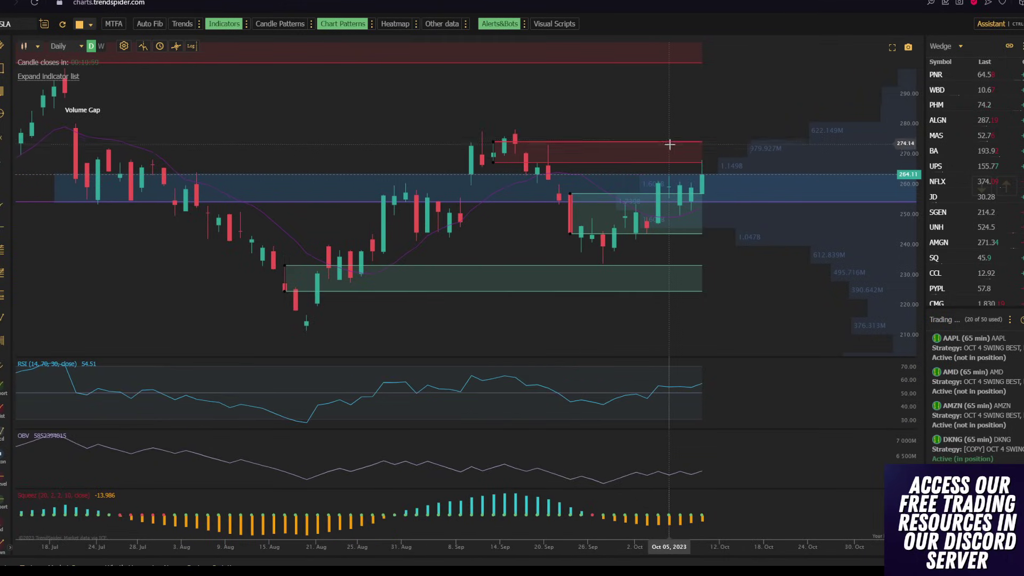
pyautogui.scroll(1, 670, 140)
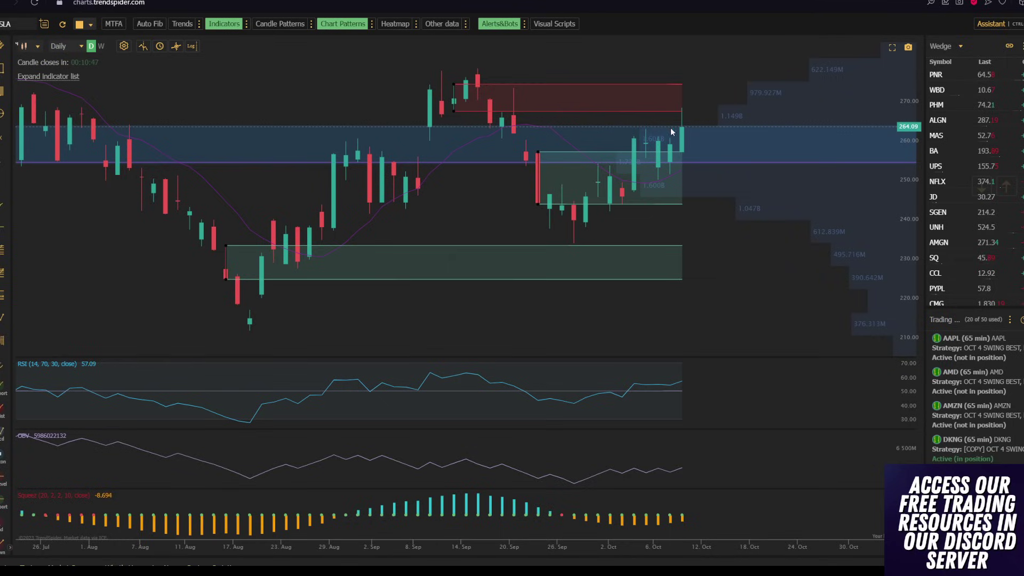
pyautogui.moveTo(622, 173); pyautogui.dragTo(669, 108)
pyautogui.hotkey('ctrl', 'z')
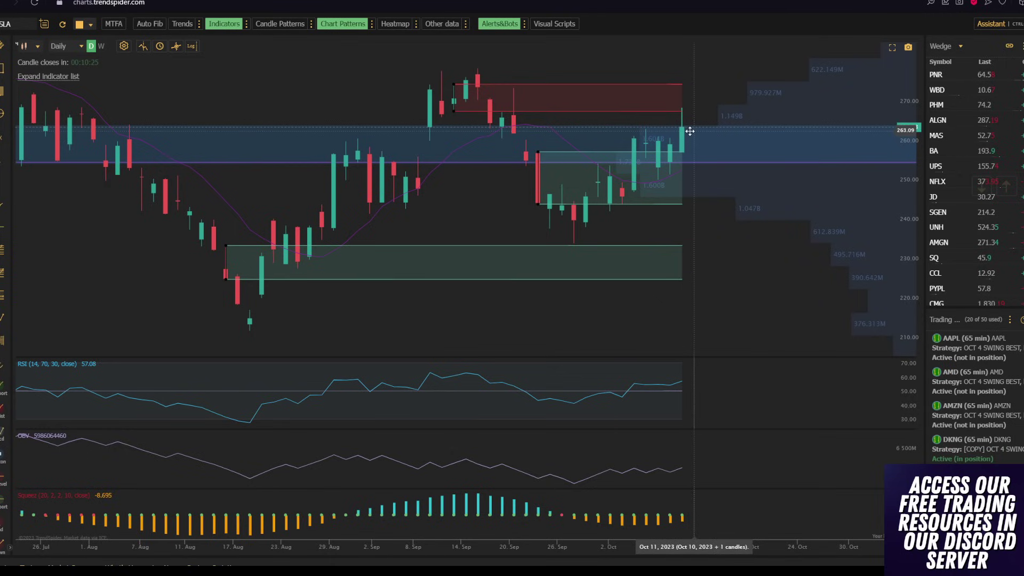
pyautogui.hscroll(3, 689, 131)
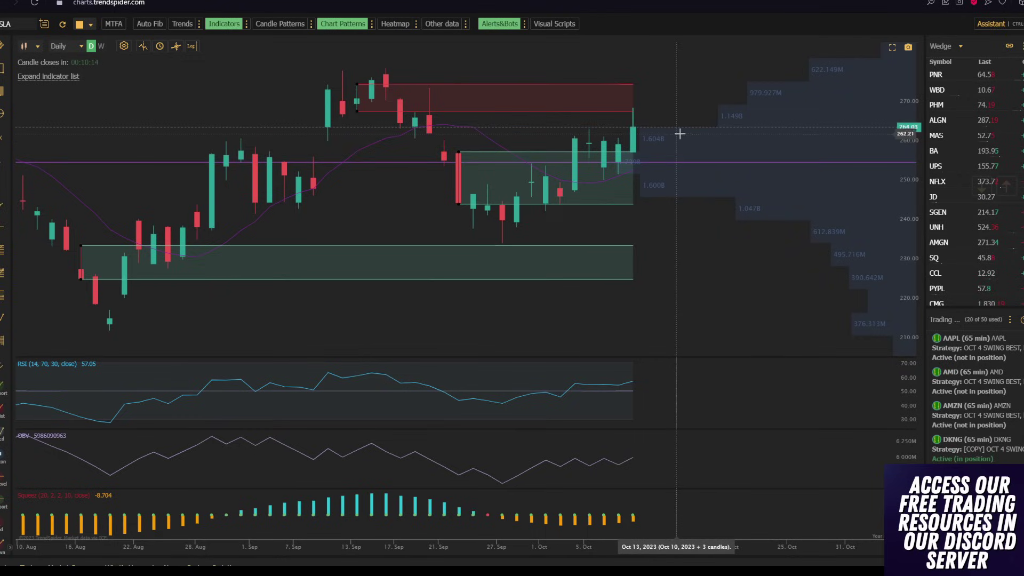
pyautogui.scroll(-2, 680, 134)
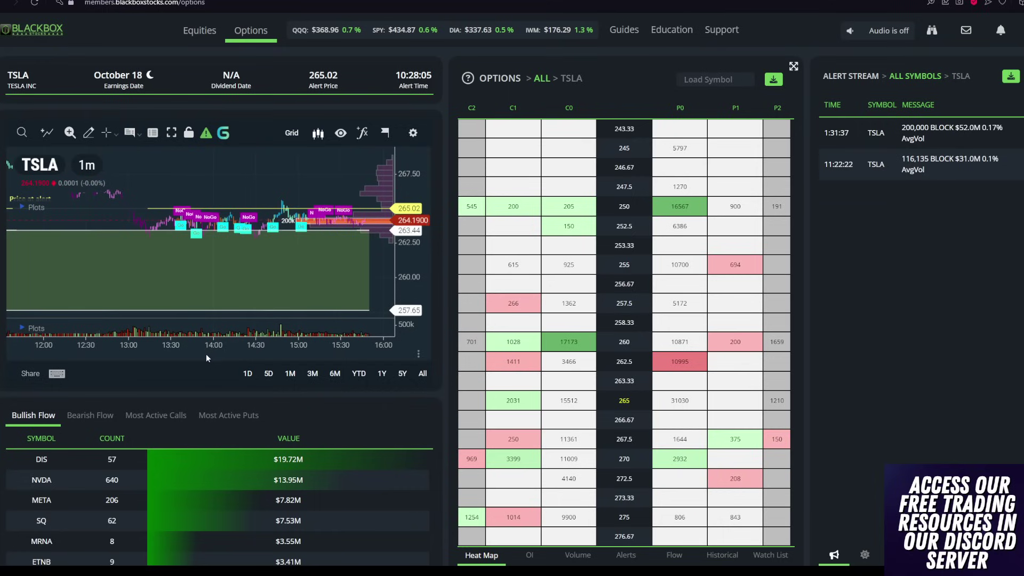
# Draw arrows pointing up from the TSLA Bullish Flow values, then undo them
pyautogui.moveTo(248, 464)
pyautogui.mouseDown()
pyautogui.moveTo(309, 408)
pyautogui.moveTo(332, 414)
pyautogui.moveTo(375, 379)
pyautogui.moveTo(379, 395)
pyautogui.moveTo(436, 319)
pyautogui.moveTo(439, 347)
pyautogui.moveTo(485, 281)
pyautogui.mouseUp()
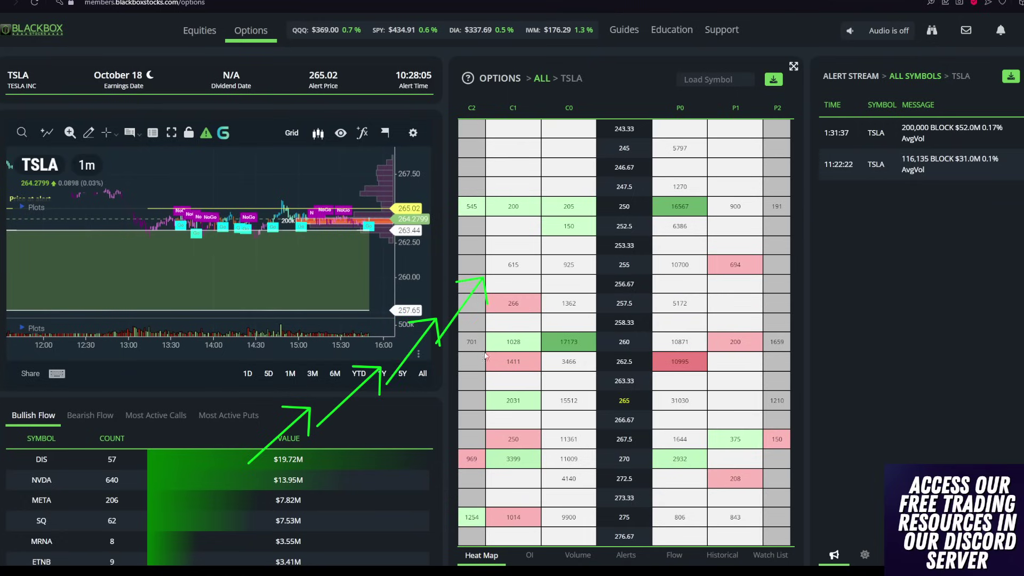
pyautogui.hotkey('ctrl', 'z')
pyautogui.hotkey('ctrl', 'z')
pyautogui.hotkey('ctrl', 'z')
pyautogui.hotkey('ctrl', 'z')
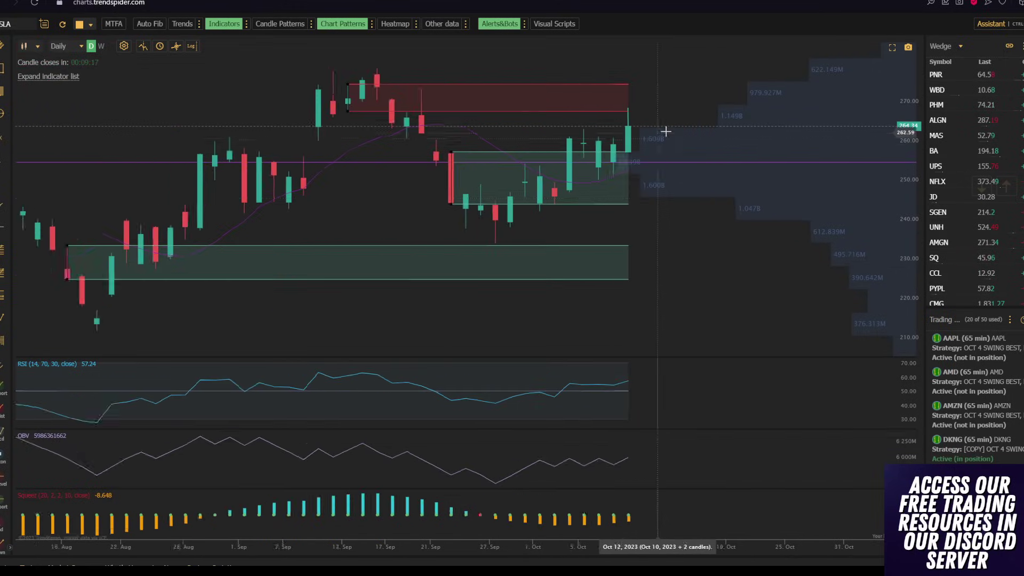
# Mark an ABCD pattern: Aug 24 low, Aug 31 high, pullback low, Sep 15 high
pyautogui.scroll(-2, 666, 131)
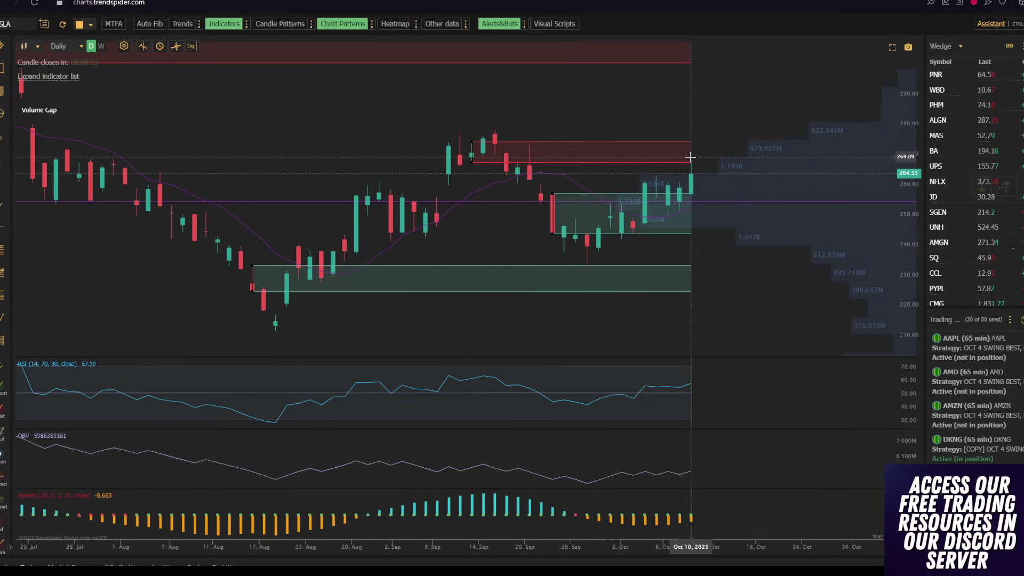
pyautogui.scroll(-1, 693, 244)
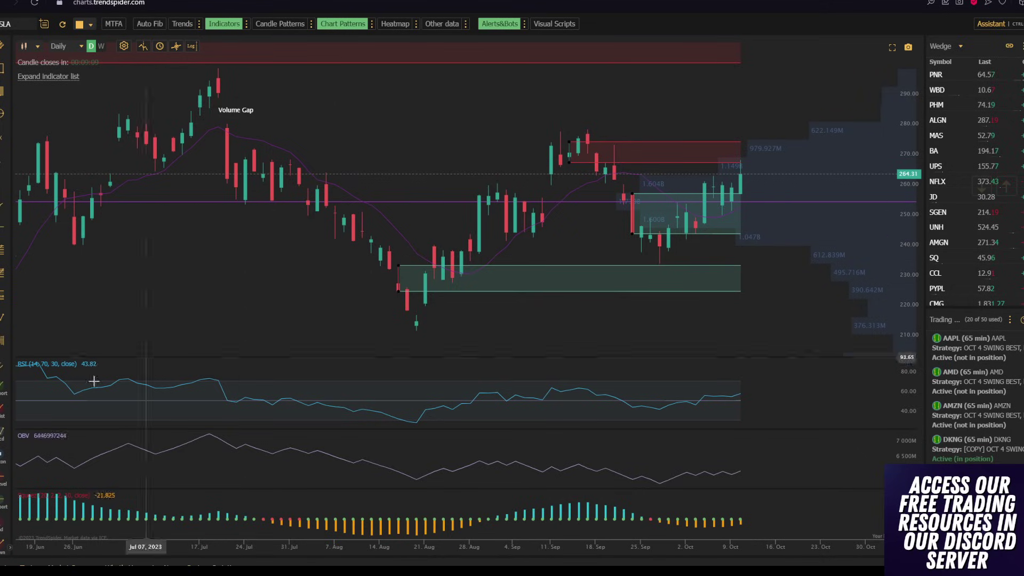
pyautogui.click(5, 431)
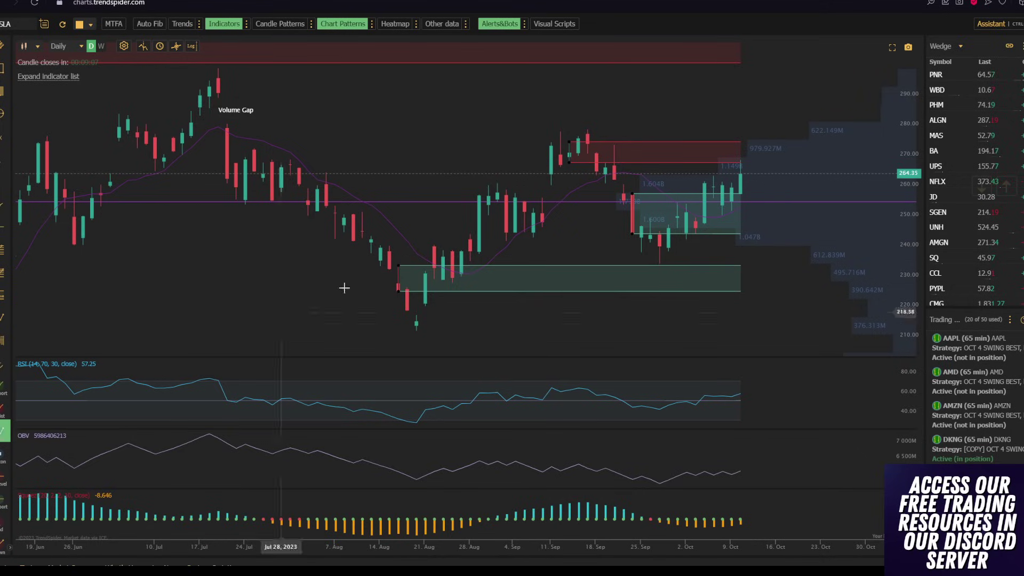
pyautogui.click(452, 249)
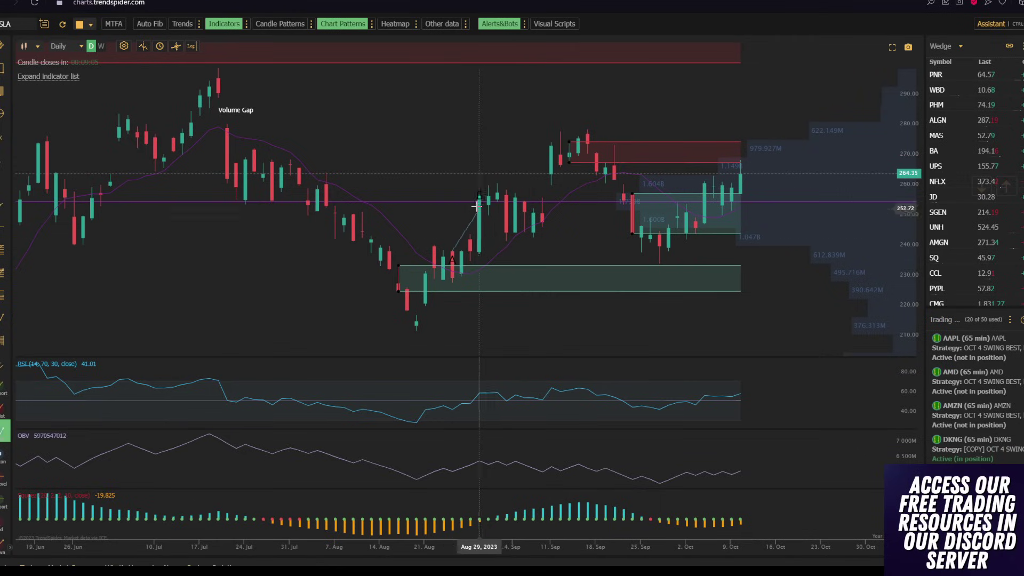
pyautogui.click(497, 173)
pyautogui.click(551, 246)
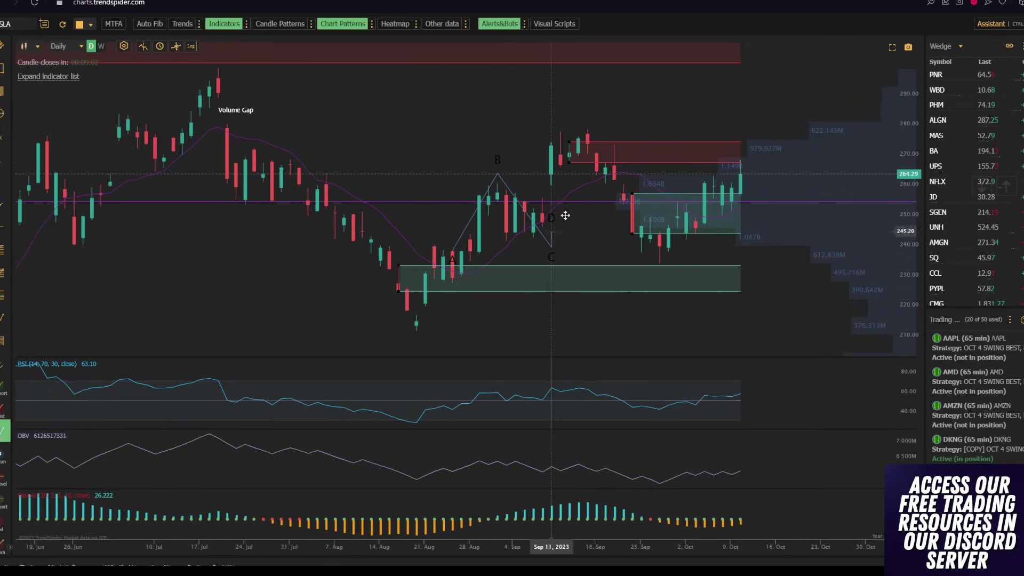
pyautogui.click(588, 132)
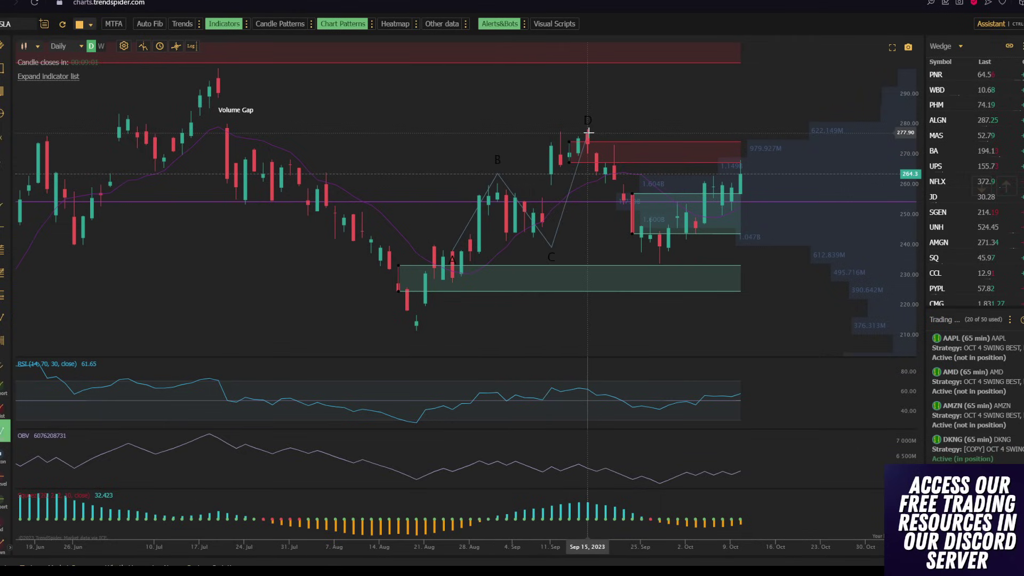
# Sketch a path from the Sep 26 low up to the Oct 10 high, then down to about 212
pyautogui.click(653, 250)
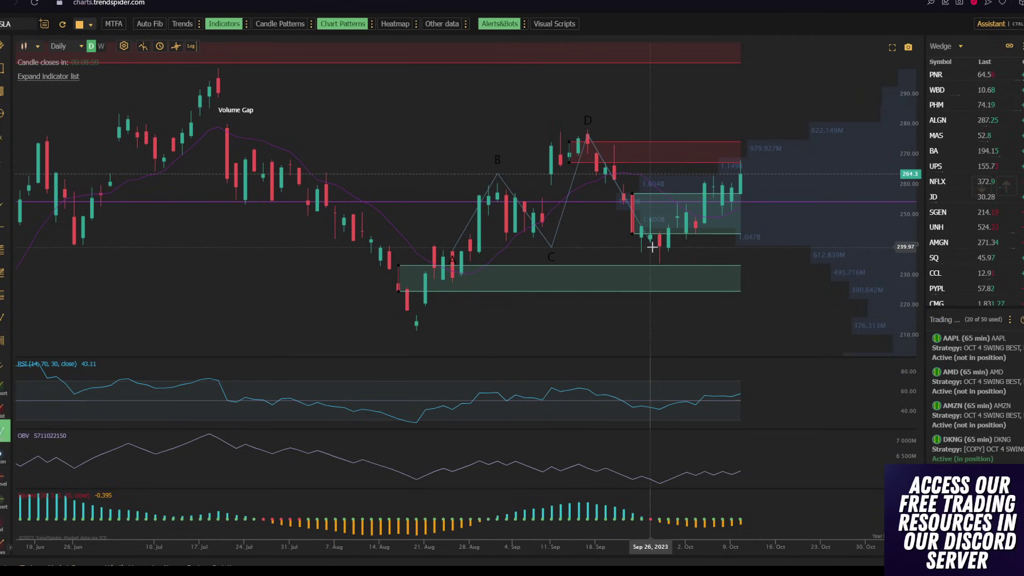
pyautogui.click(740, 160)
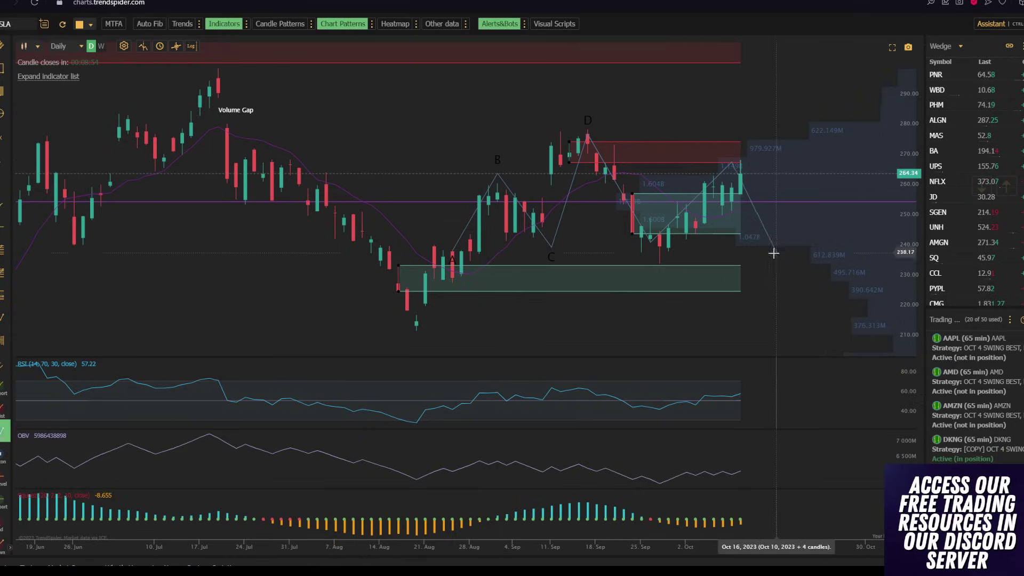
pyautogui.click(802, 327)
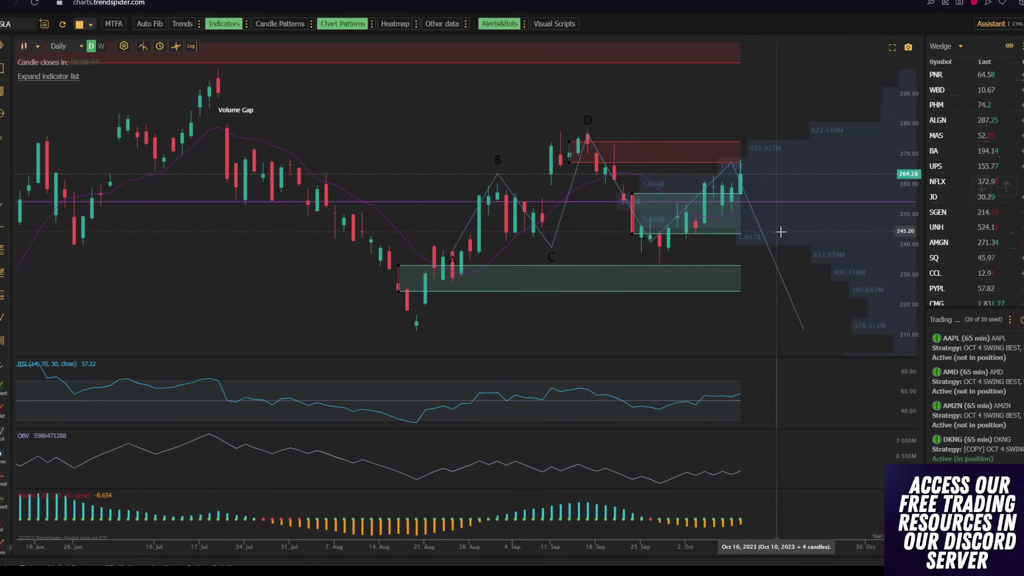
# Zoom the TSLA daily chart in and back out to show history from late May
pyautogui.scroll(3, 741, 158)
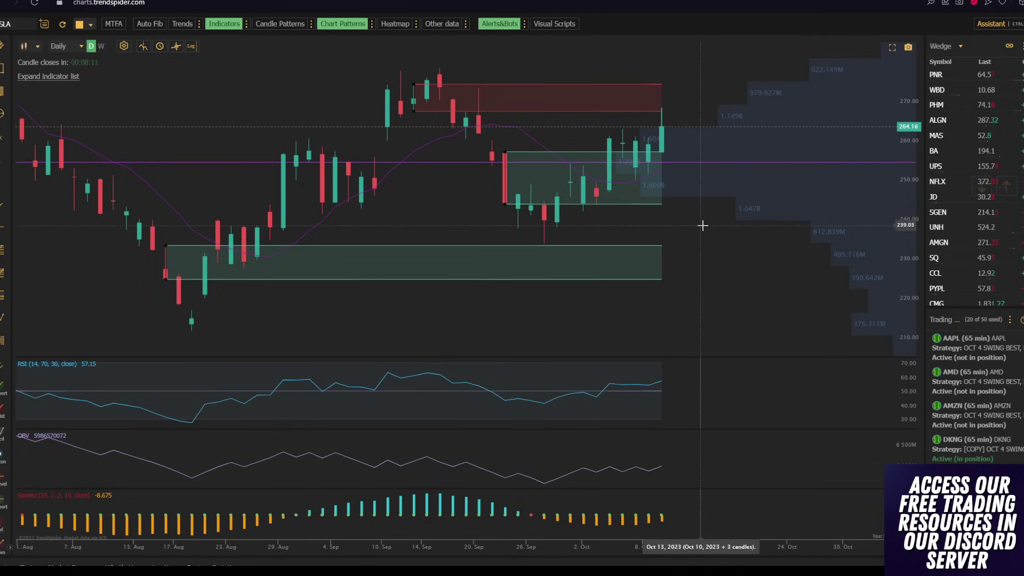
pyautogui.scroll(-3, 709, 243)
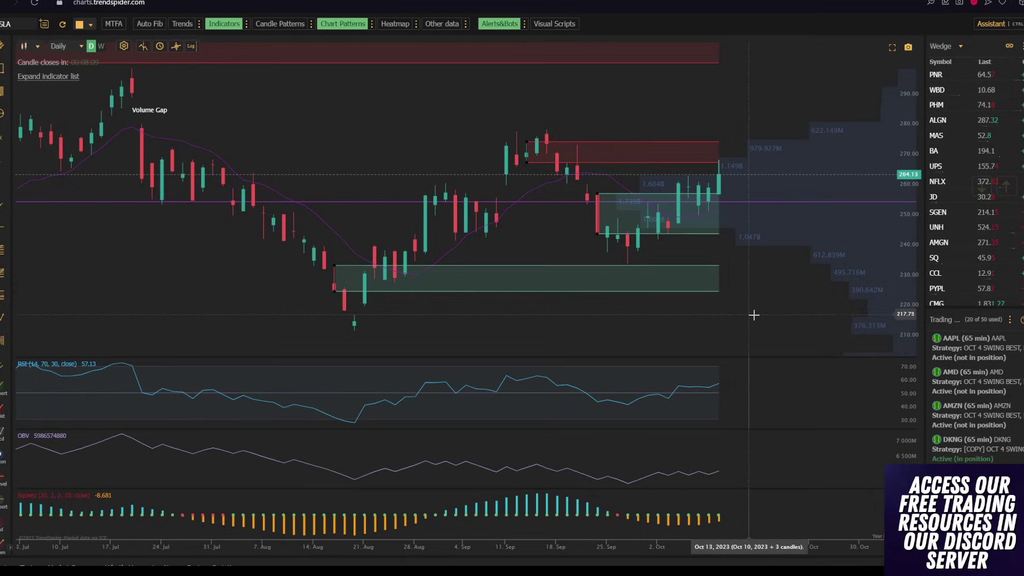
pyautogui.scroll(3, 749, 317)
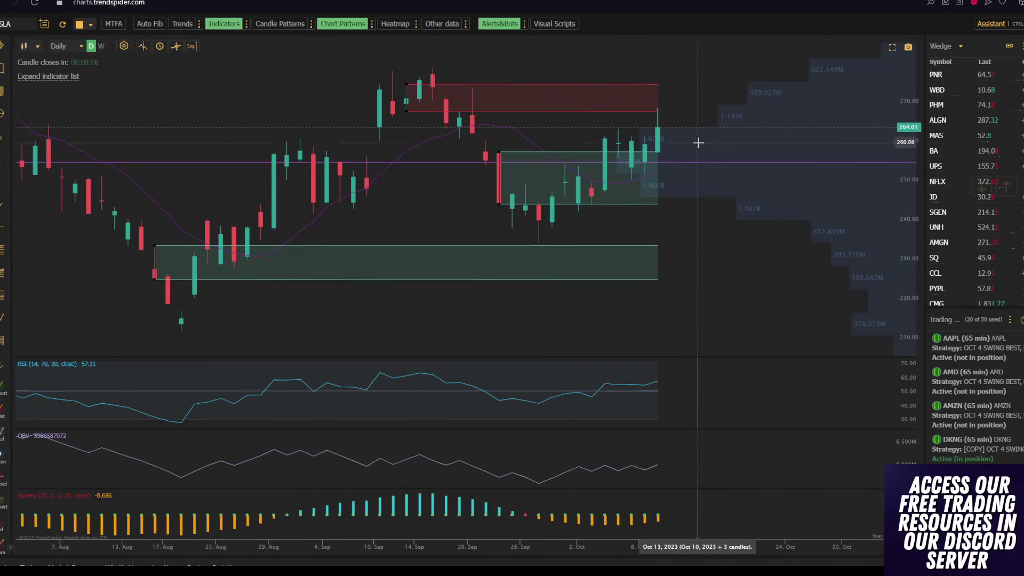
pyautogui.scroll(-3, 720, 102)
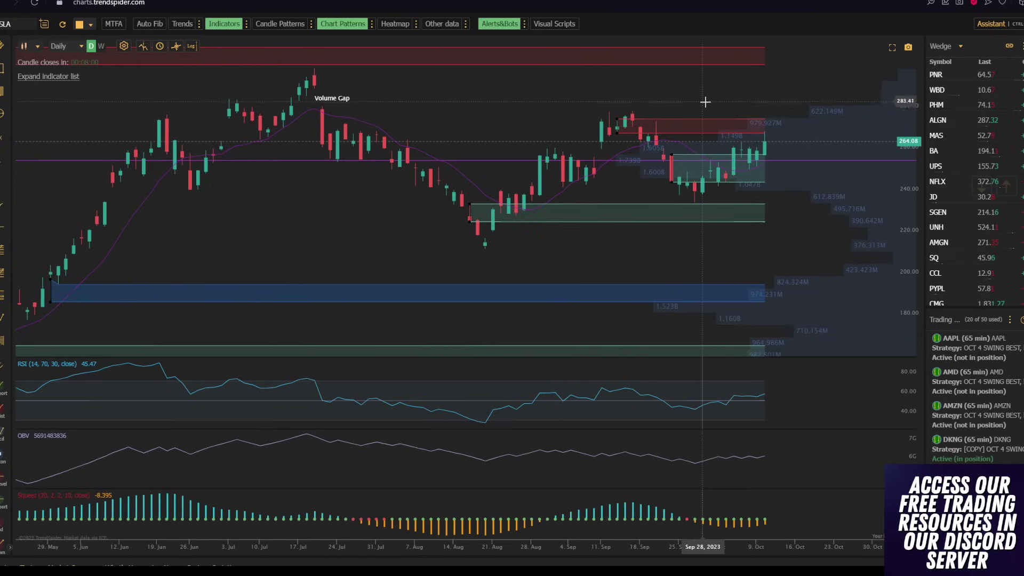
# Zoom the TSLA daily chart out to span early July through October, then slightly back in
pyautogui.scroll(3, 669, 133)
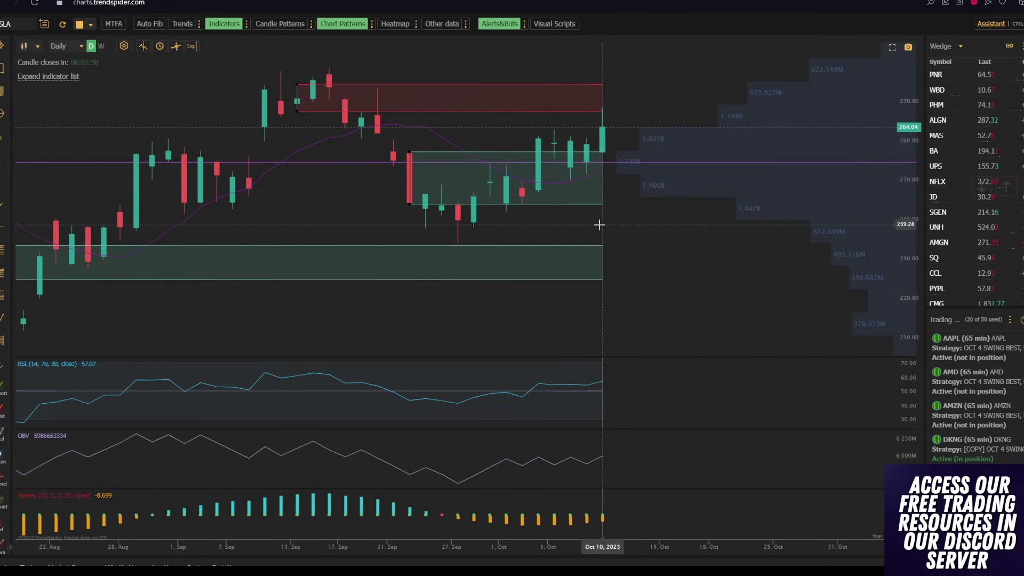
pyautogui.scroll(-3, 597, 226)
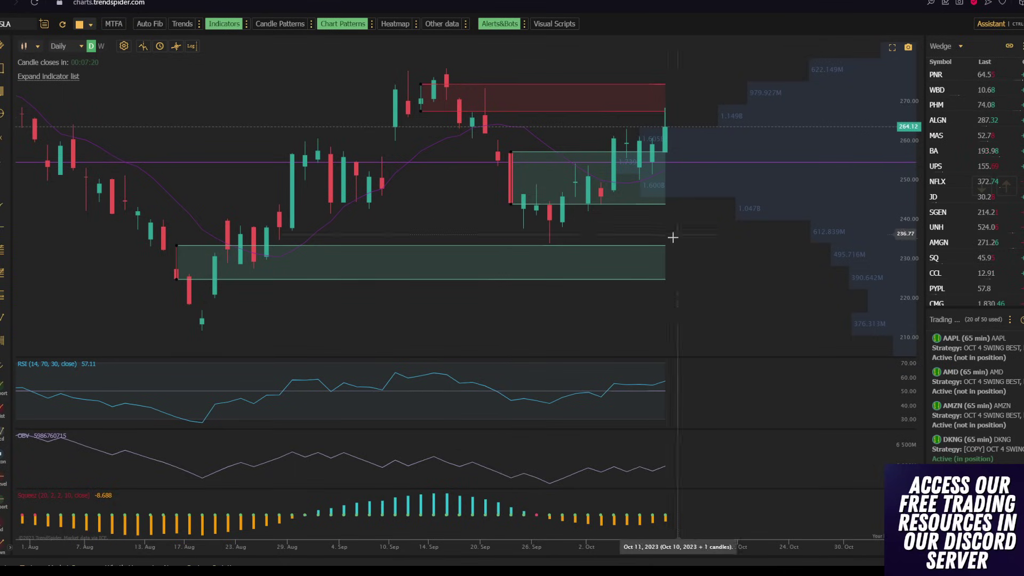
pyautogui.scroll(-3, 609, 240)
pyautogui.scroll(1, 636, 294)
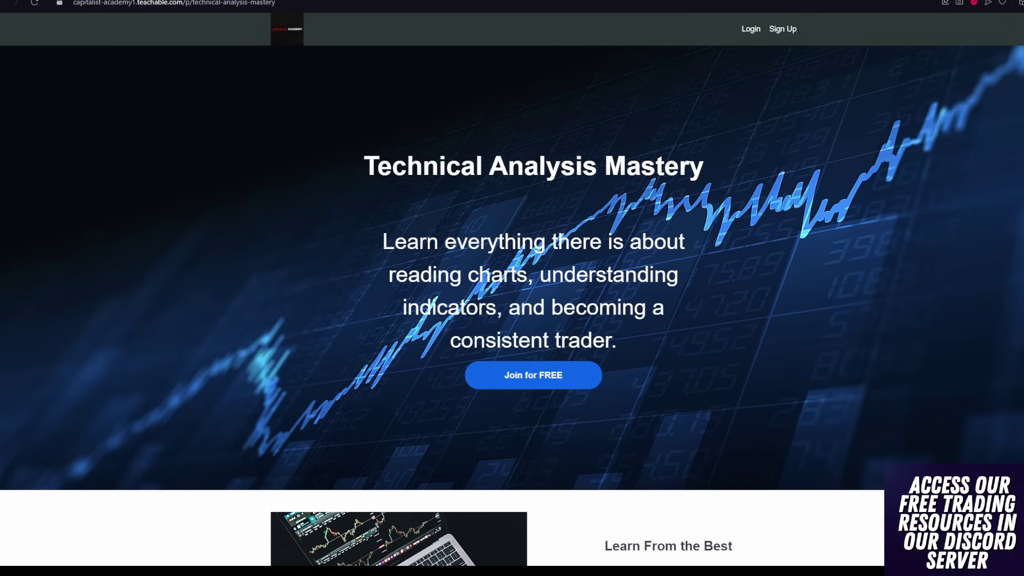
# Bring the Technical Analysis Mastery course page forward and scroll through its 'What you will learn' list
pyautogui.scroll(5, 87, 197)
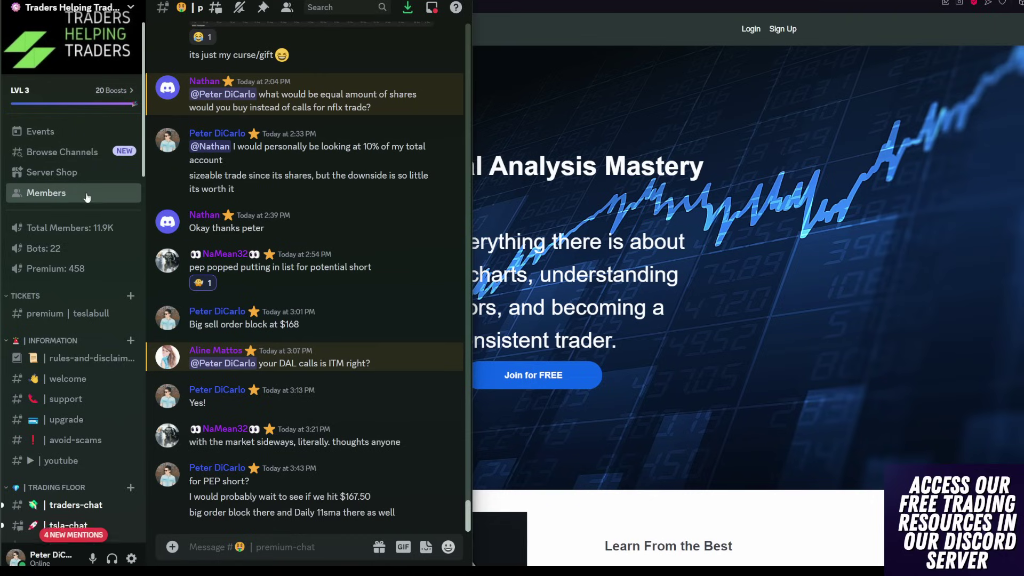
pyautogui.scroll(-5, 88, 215)
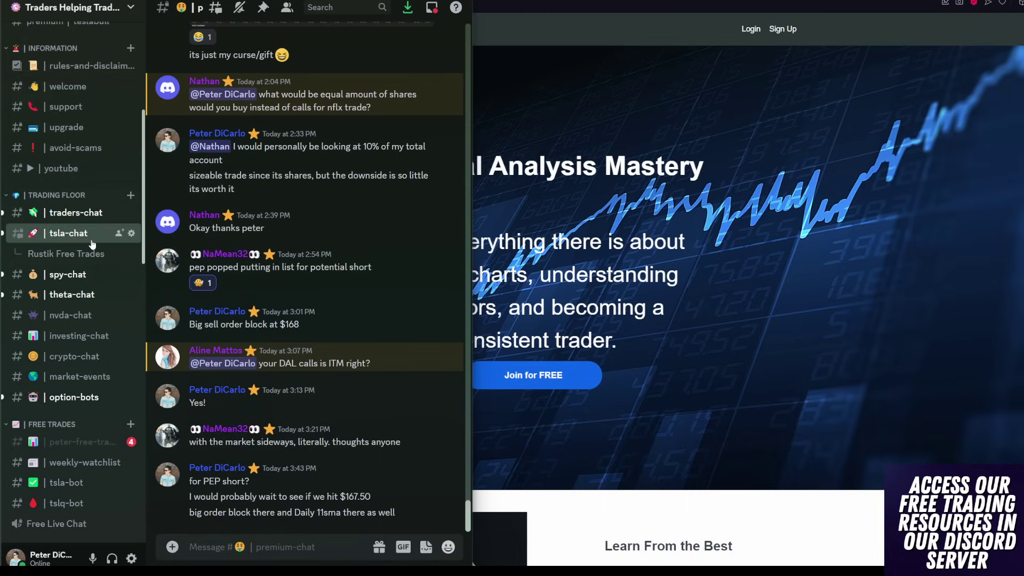
pyautogui.click(583, 18)
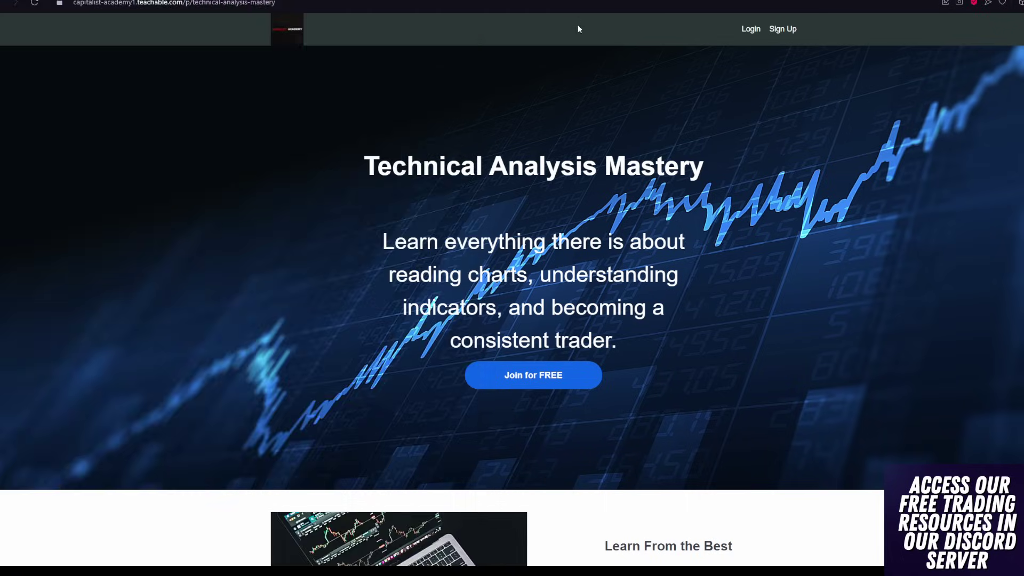
pyautogui.scroll(-10, 507, 314)
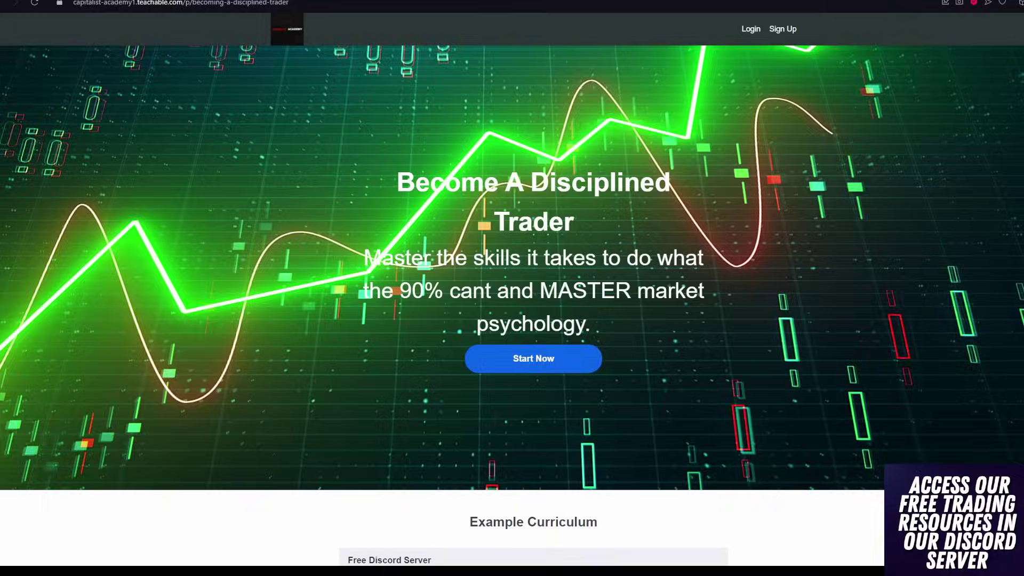
pyautogui.scroll(-5, 527, 322)
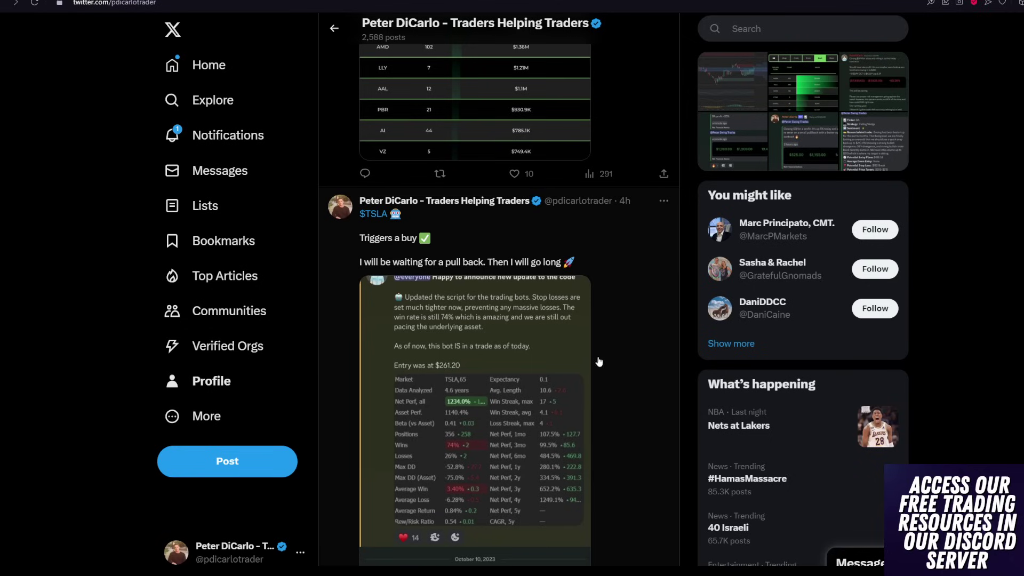
pyautogui.scroll(10, 604, 364)
pyautogui.scroll(5, 600, 382)
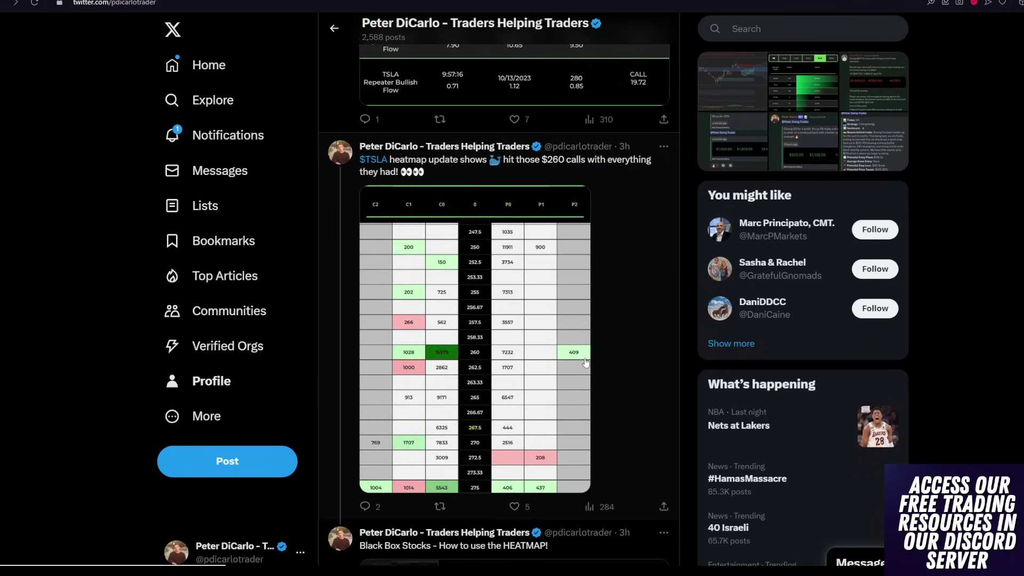
# Scroll to the $META post up over 7% since its 11/17 $315C flow, then enlarge and close its flow table
pyautogui.scroll(3, 585, 374)
pyautogui.scroll(8, 555, 344)
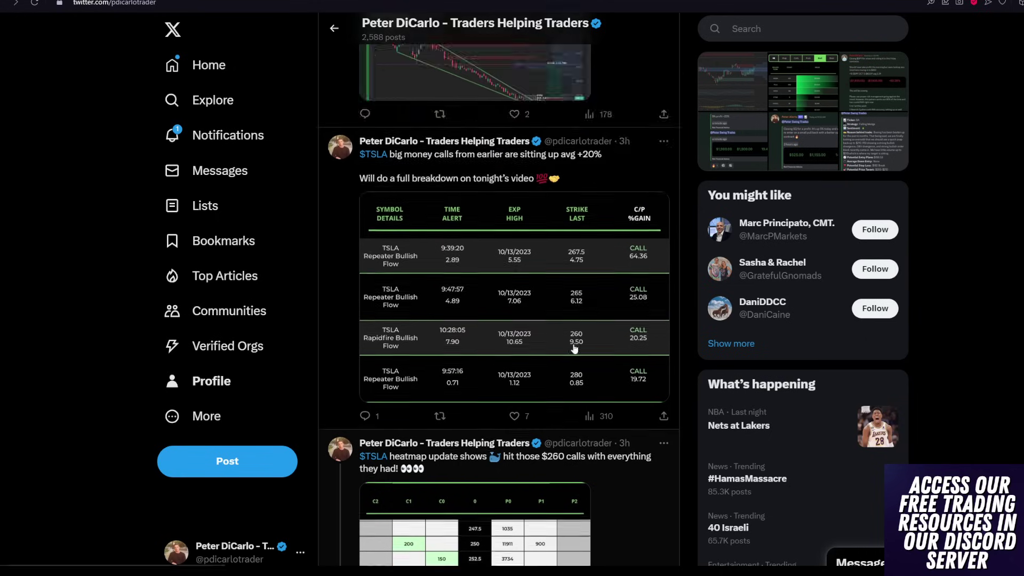
pyautogui.scroll(20, 566, 346)
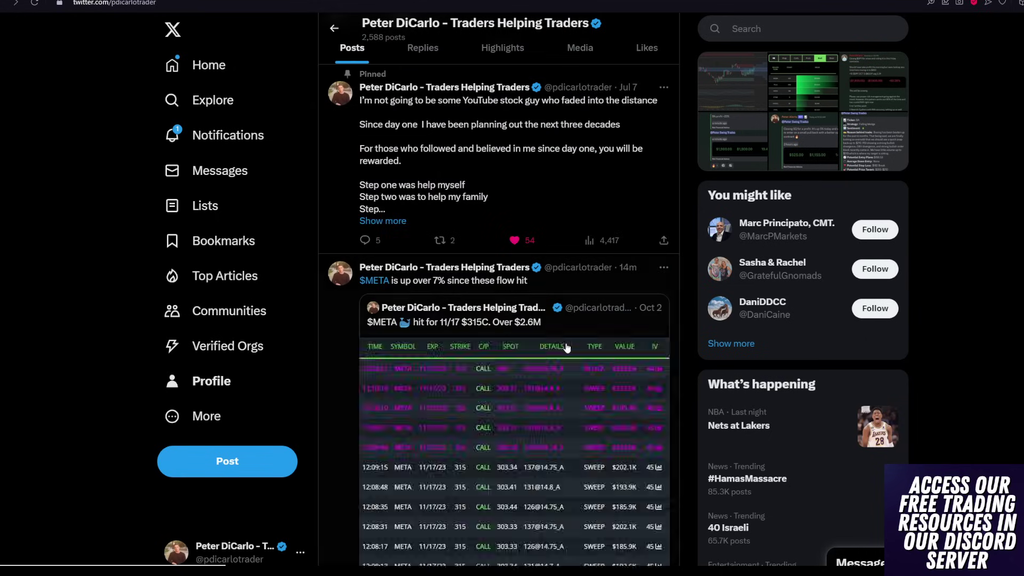
pyautogui.scroll(-8, 544, 344)
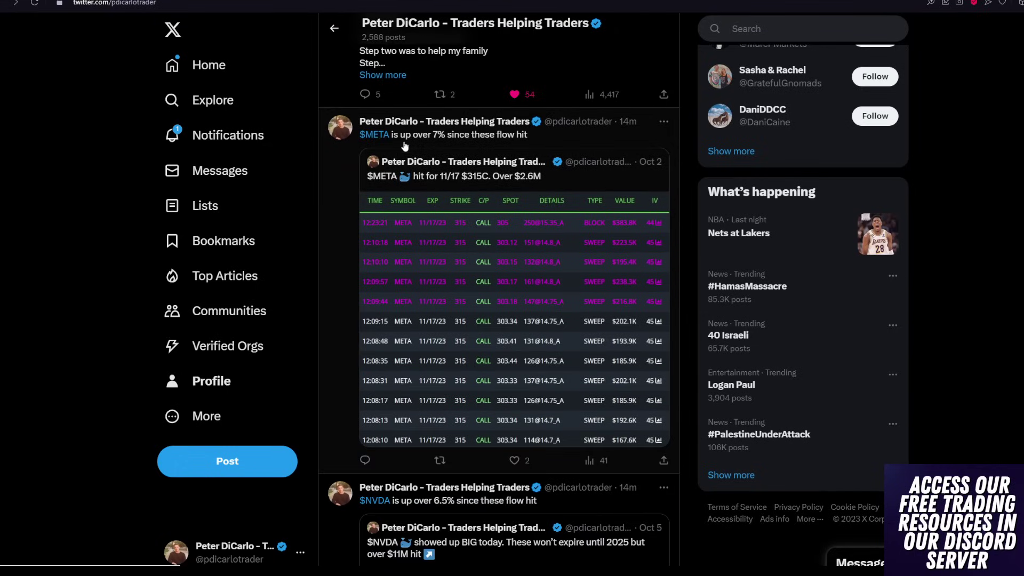
pyautogui.click(560, 281)
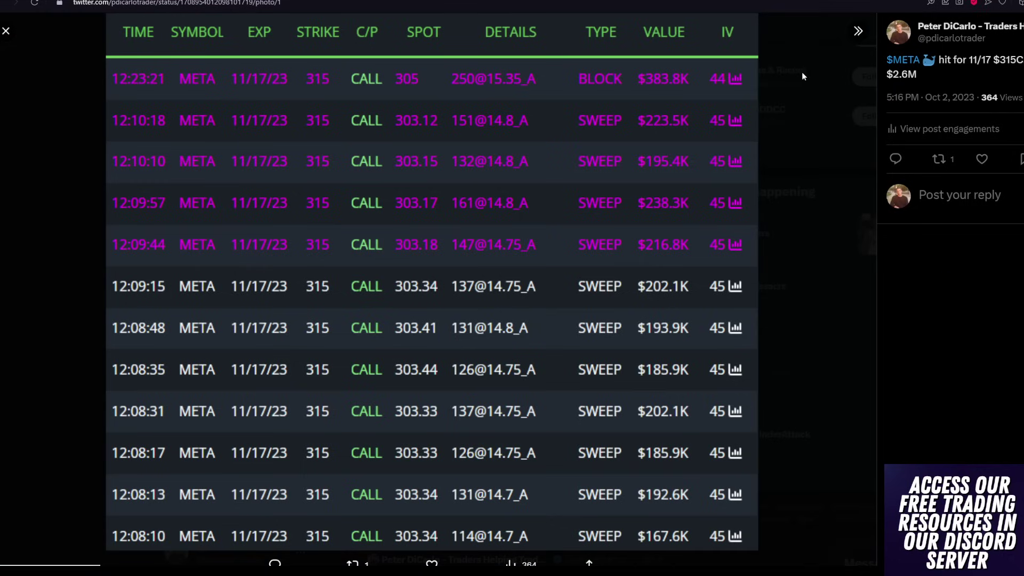
pyautogui.click(6, 31)
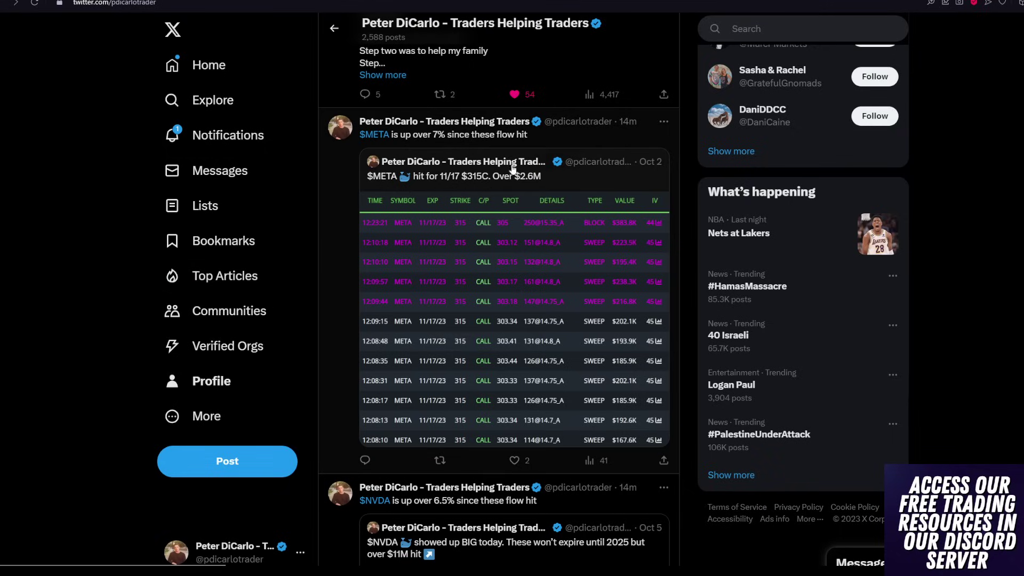
# Select the $2.6M figure in the quoted post, briefly visit the Lists page, and return to the profile
pyautogui.moveTo(513, 177); pyautogui.dragTo(547, 180)
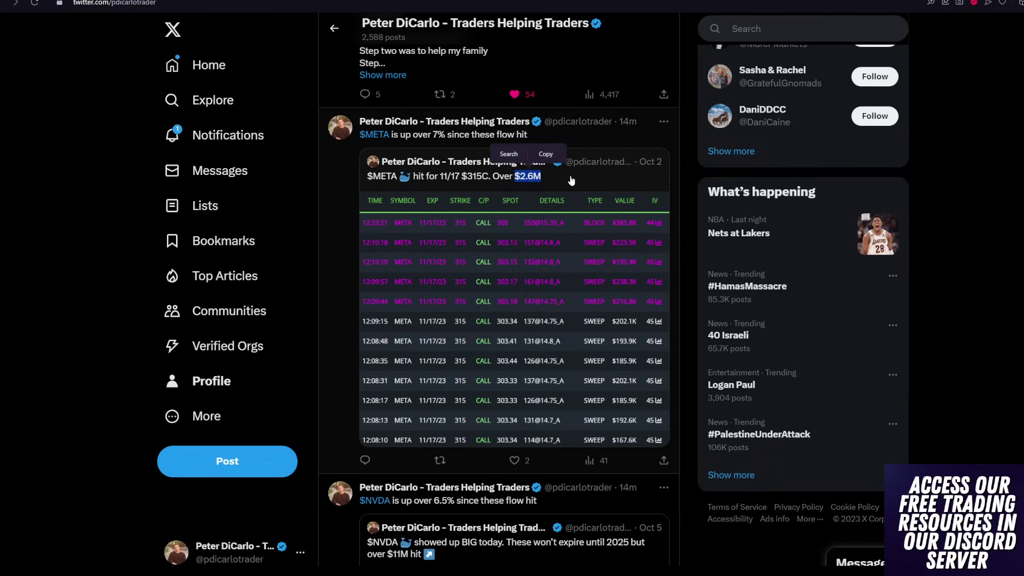
pyautogui.click(211, 206)
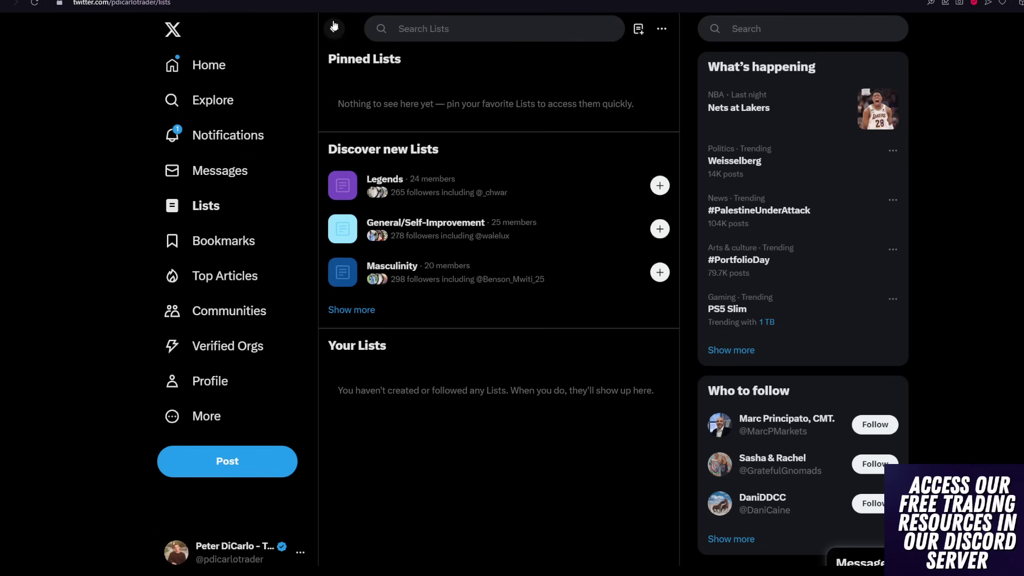
pyautogui.click(334, 27)
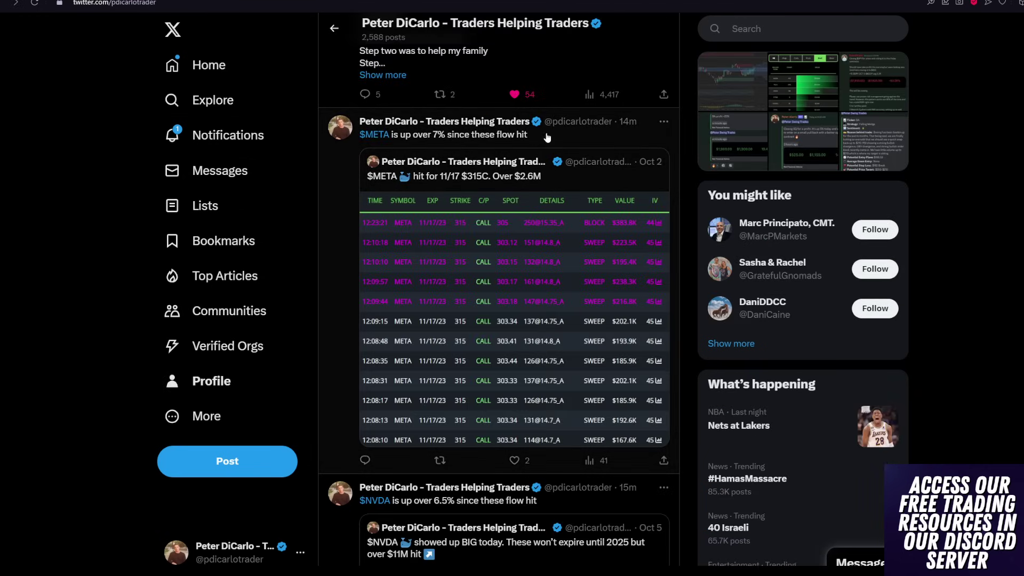
# Enlarge and close the NVDA 455 call sweep flow image, then open the NVDA post itself
pyautogui.scroll(-8, 836, 317)
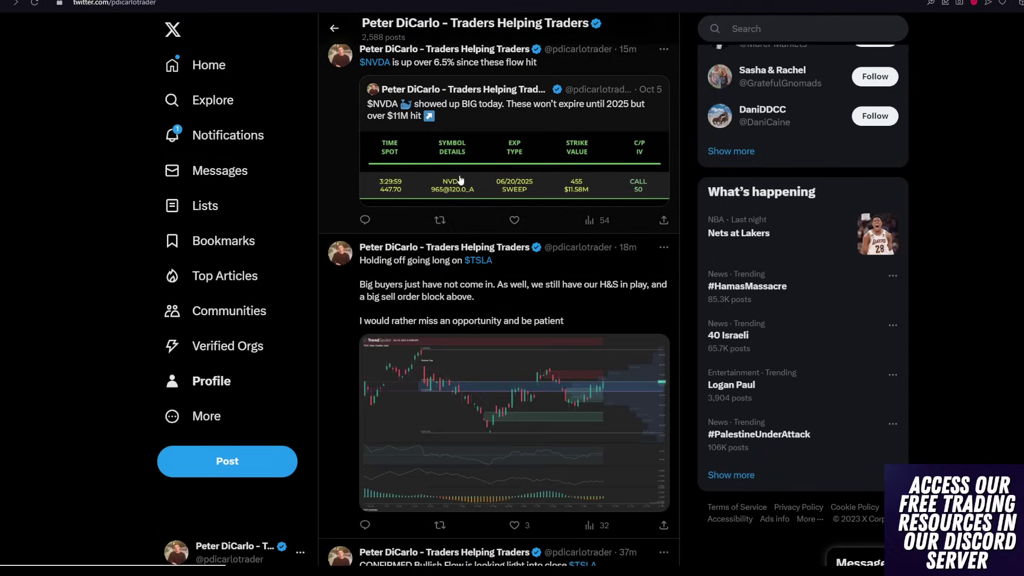
pyautogui.click(480, 181)
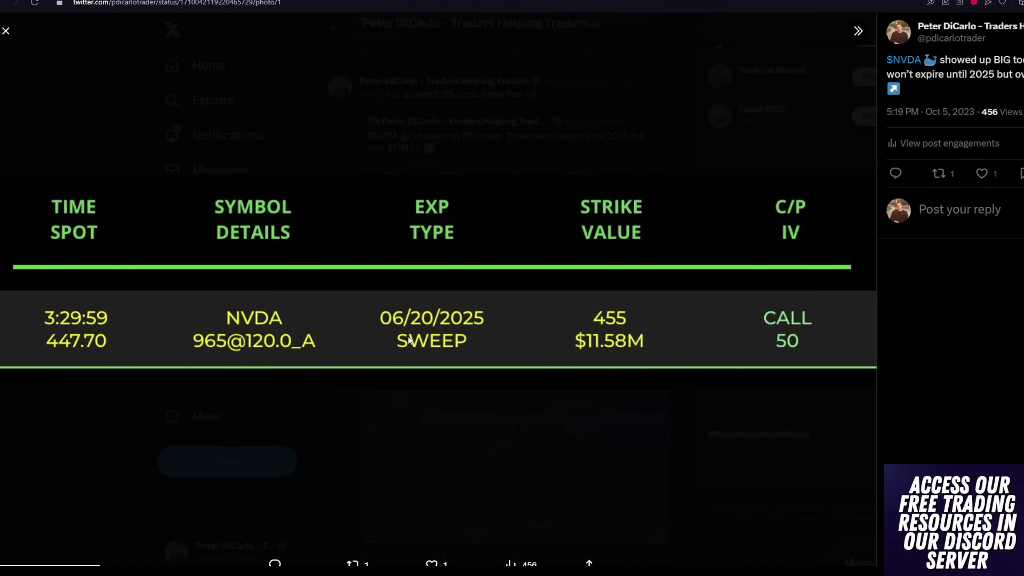
pyautogui.click(507, 84)
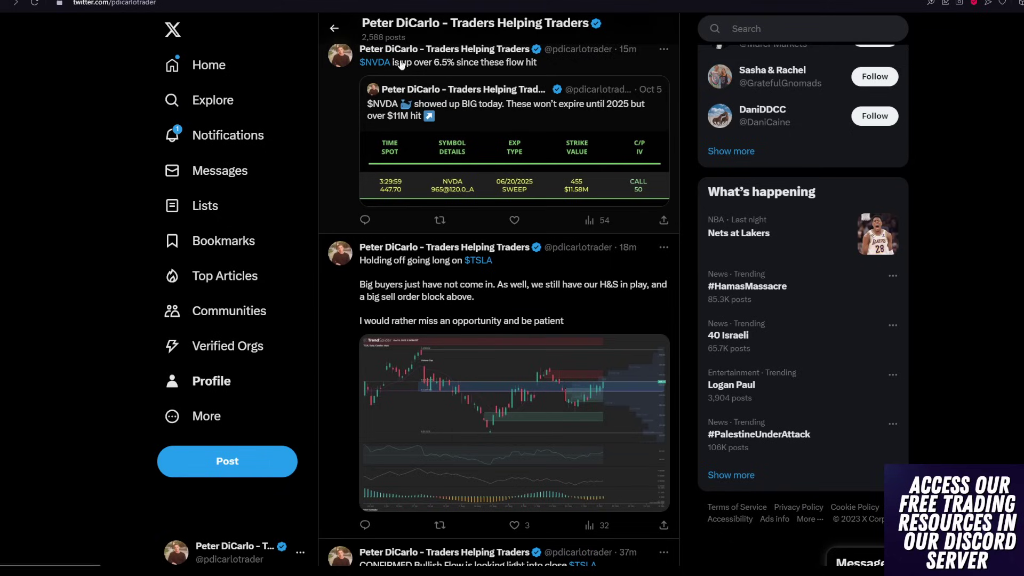
pyautogui.click(514, 72)
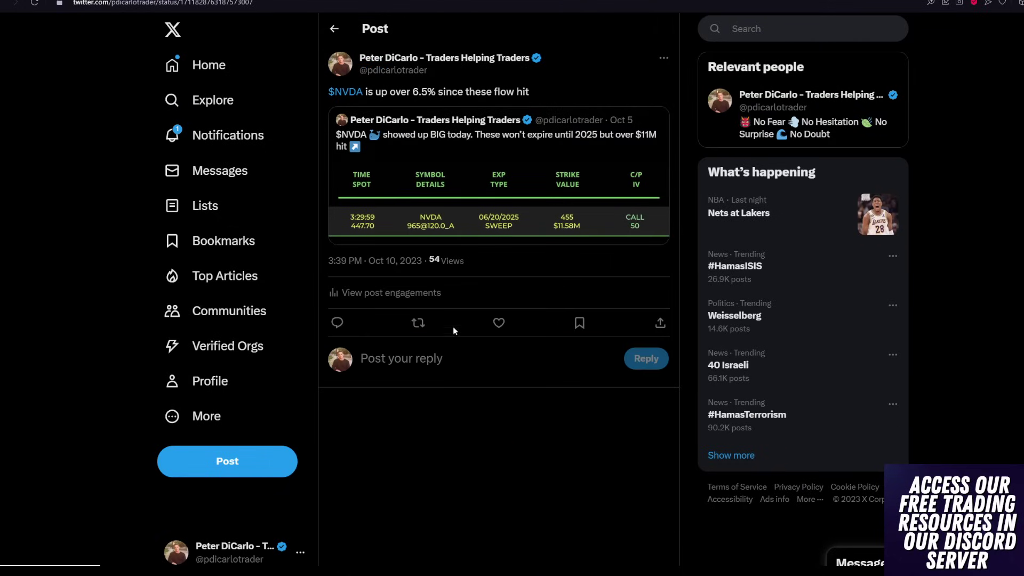
# Scroll the profile down to the 'Took short term profits on $BA and $SQ' post and open its image
pyautogui.click(334, 29)
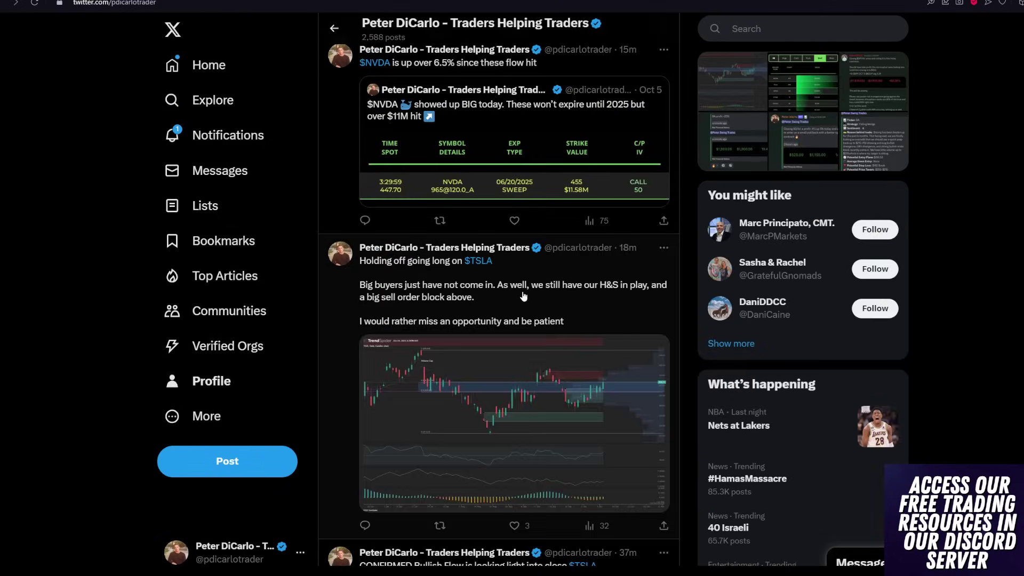
pyautogui.scroll(-5, 516, 236)
pyautogui.scroll(10, 516, 236)
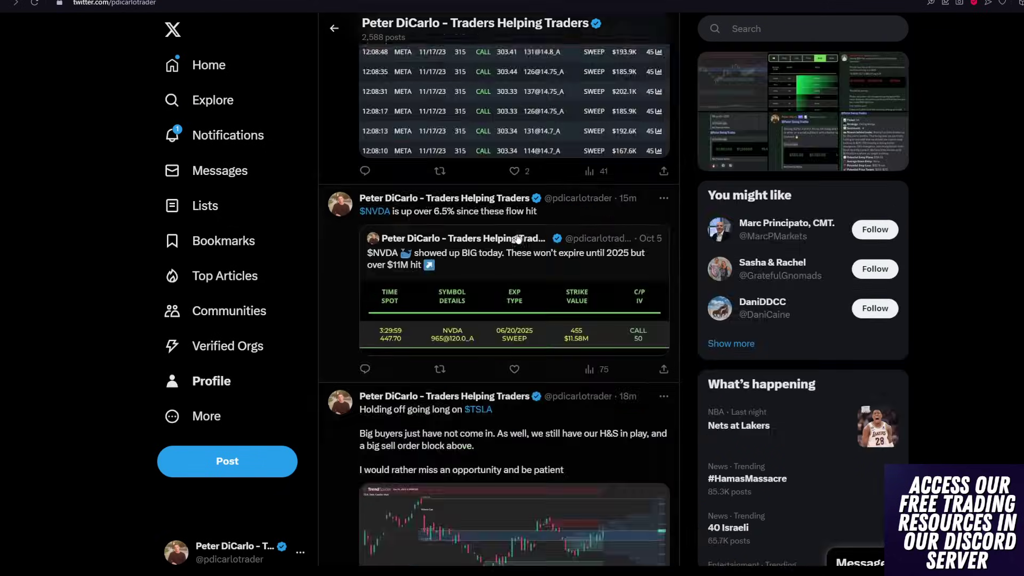
pyautogui.scroll(-1, 530, 265)
pyautogui.scroll(-10, 530, 265)
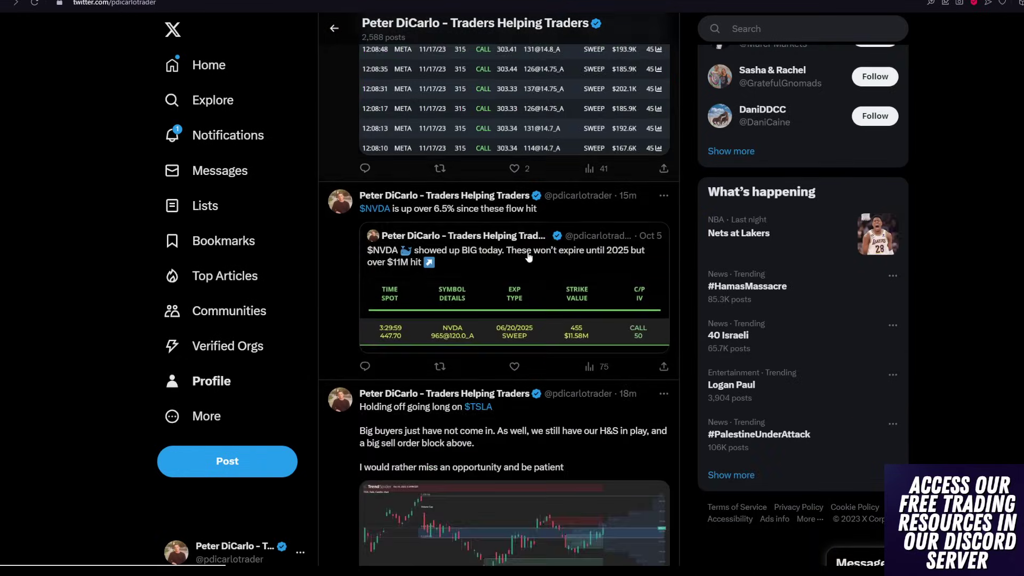
pyautogui.scroll(-3, 520, 250)
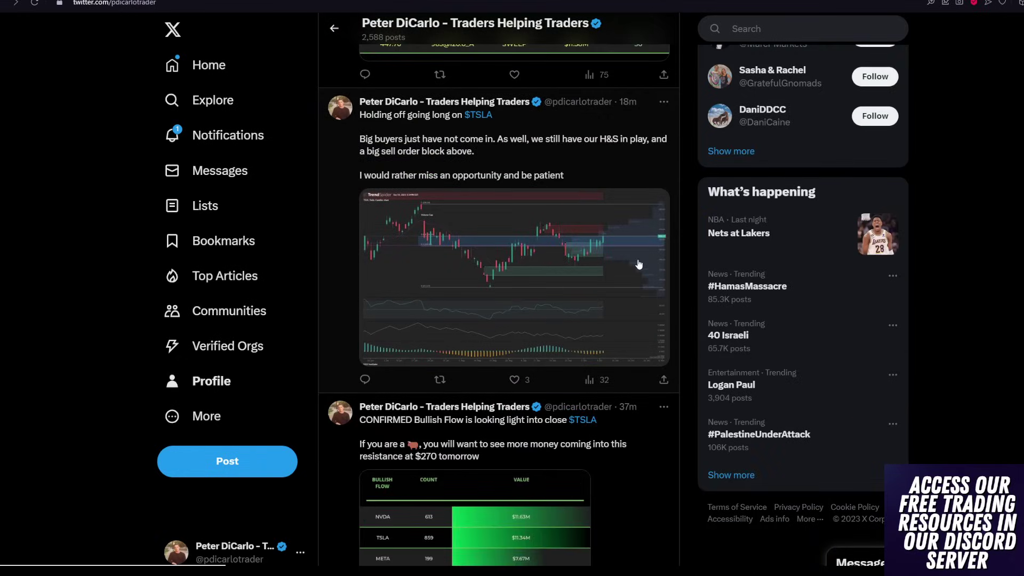
pyautogui.scroll(-3, 973, 219)
pyautogui.scroll(-5, 640, 326)
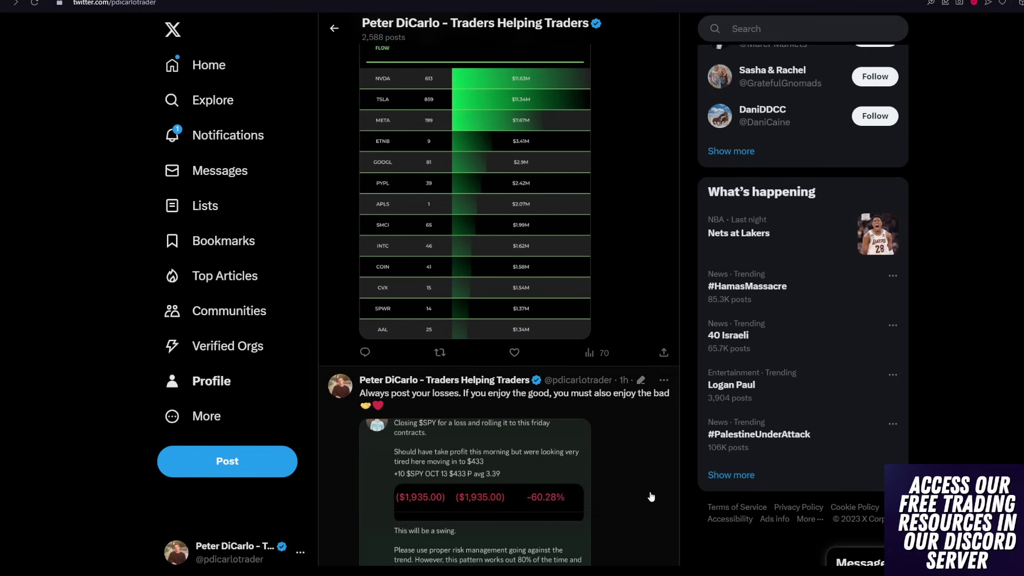
pyautogui.scroll(-12, 670, 456)
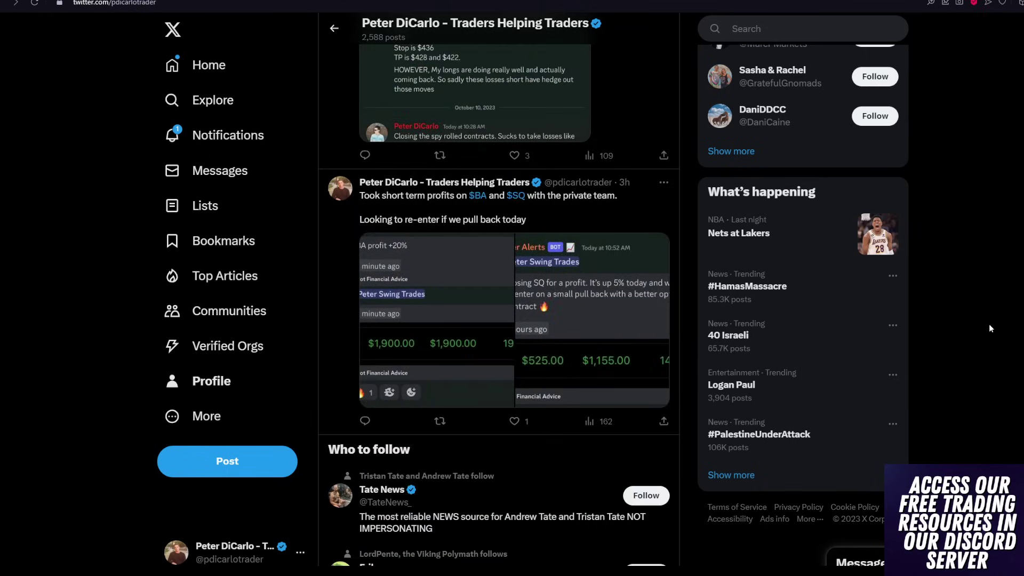
pyautogui.scroll(-7, 615, 319)
pyautogui.click(615, 319)
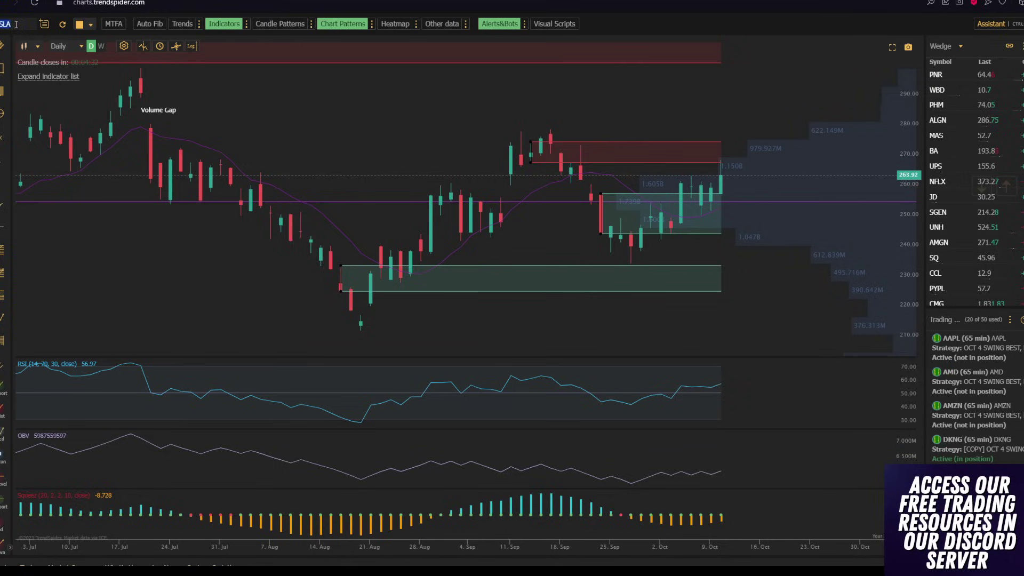
# Load the LMT chart by entering LMT as the ticker symbol
pyautogui.click(16, 24)
pyautogui.write('LMT')
pyautogui.press('Return')
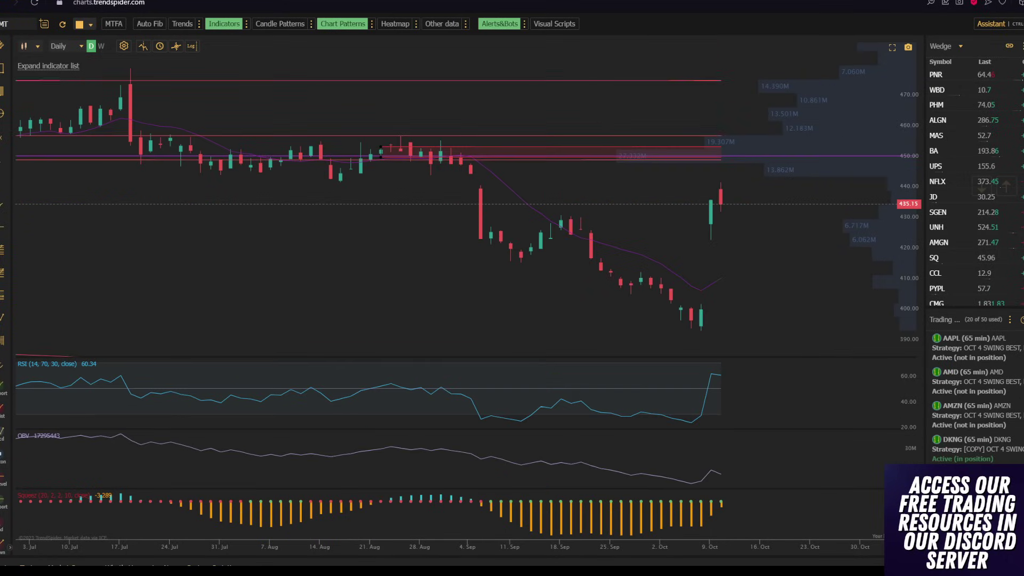
pyautogui.scroll(-2, 807, 227)
pyautogui.scroll(-2, 803, 235)
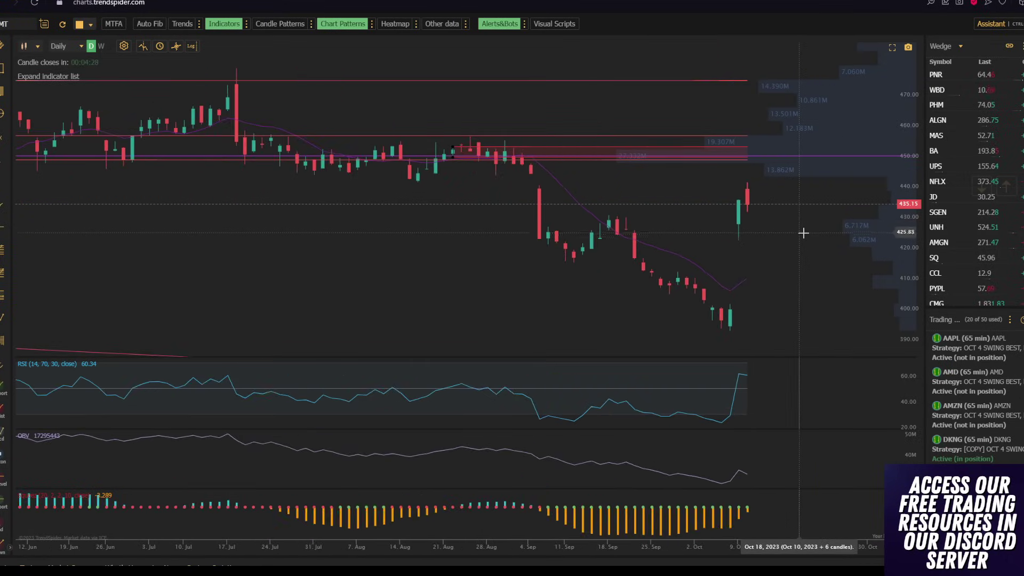
pyautogui.scroll(-1, 800, 233)
pyautogui.scroll(3, 800, 240)
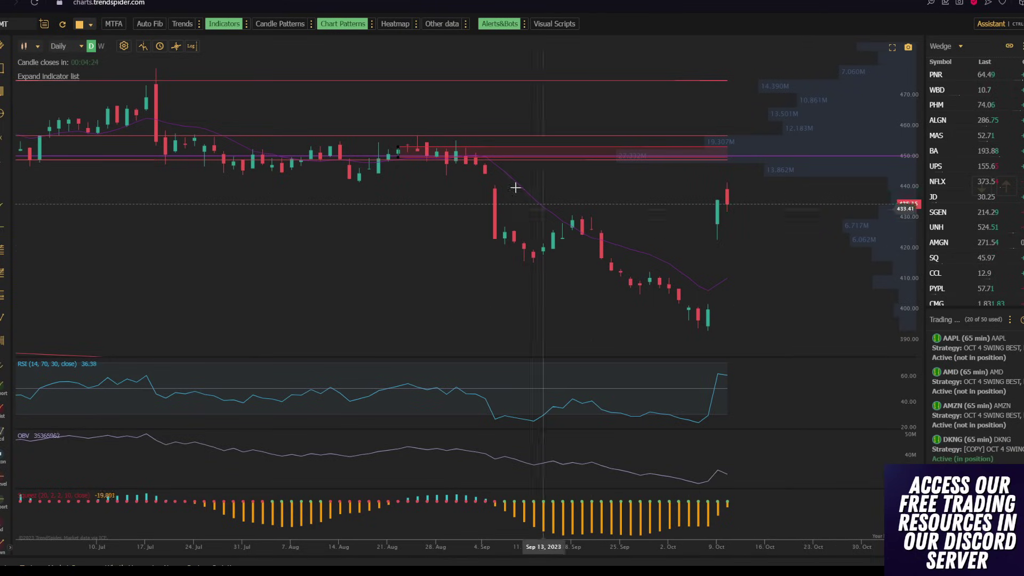
# Switch the LMT chart to 4-hour candles and view the Chart Patterns list without changing it
pyautogui.click(72, 46)
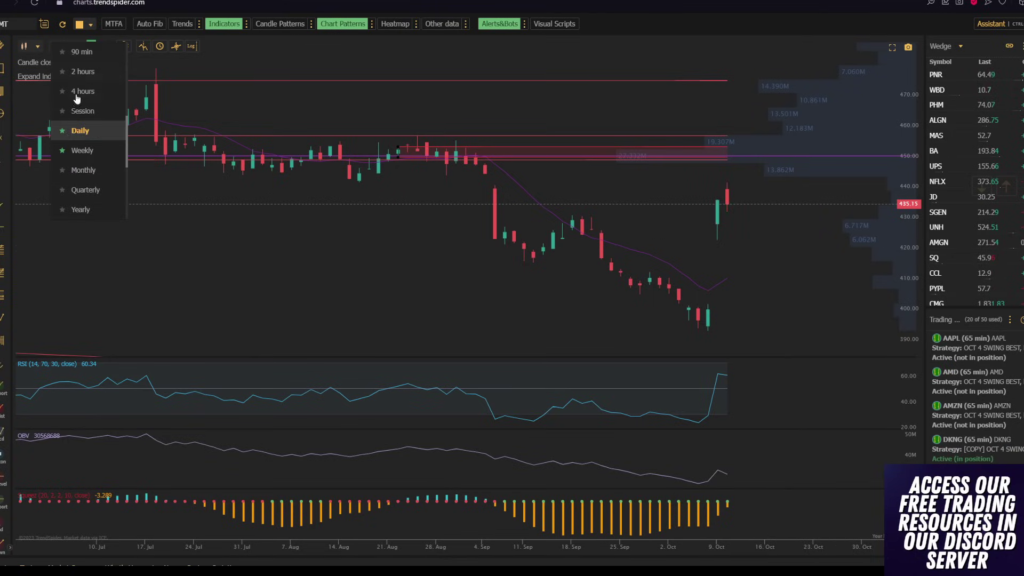
pyautogui.click(86, 91)
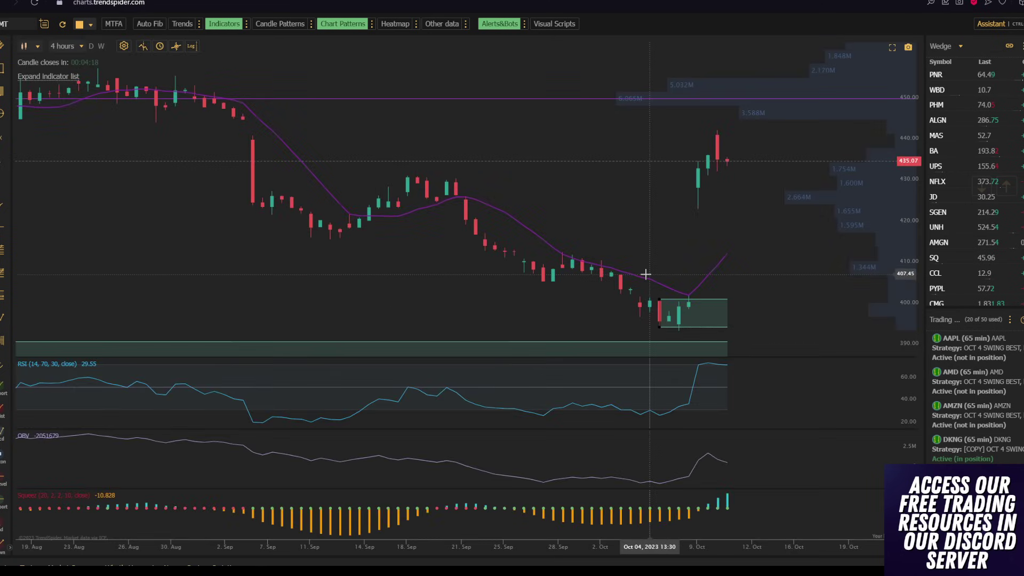
pyautogui.scroll(-3, 694, 233)
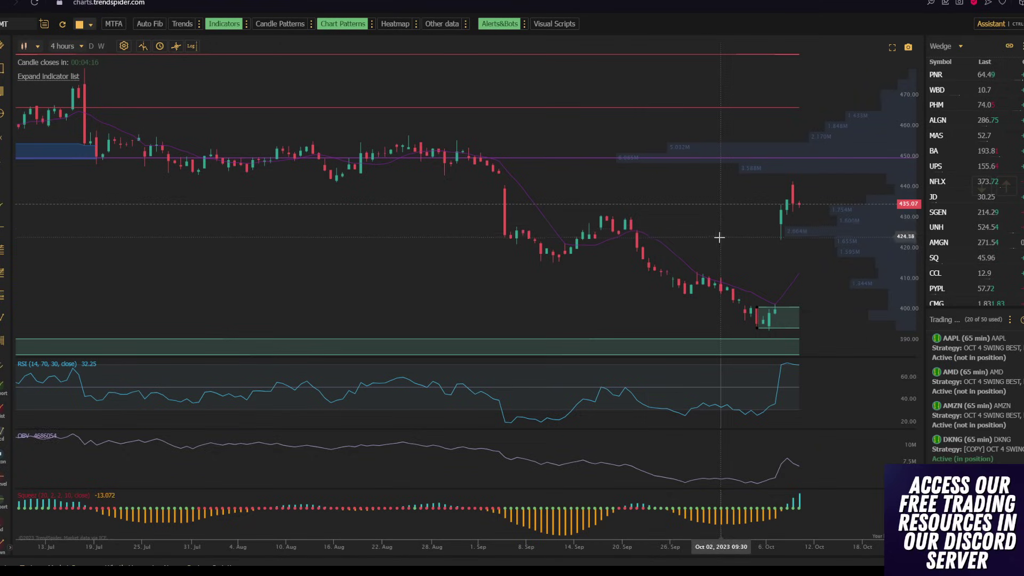
pyautogui.click(372, 26)
pyautogui.scroll(-3, 448, 118)
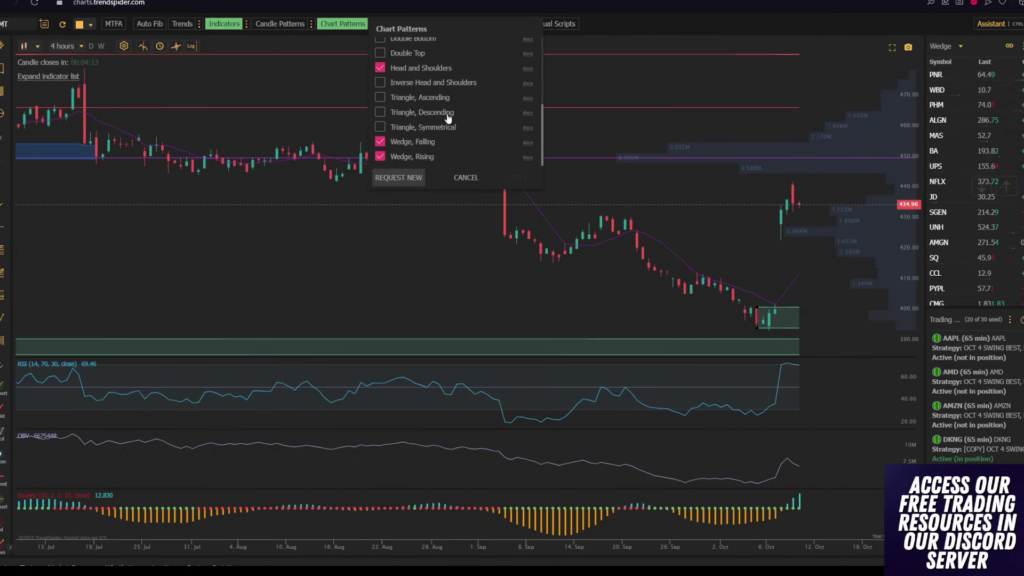
pyautogui.click(465, 177)
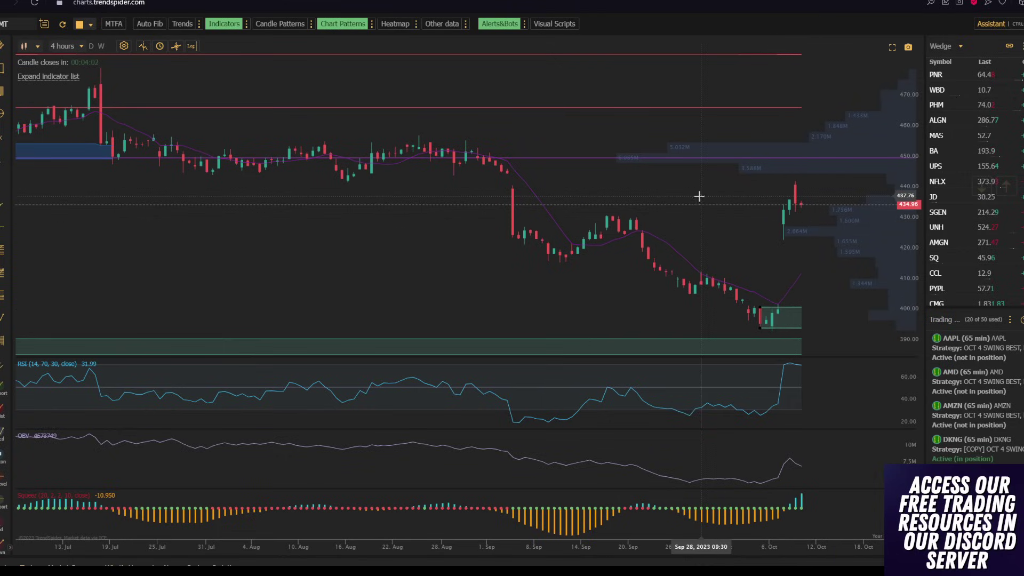
# Load BA's 4-hour chart and apply only the Wedge Falling and Wedge Rising pattern detections
pyautogui.write('BA')
pyautogui.press('Return')
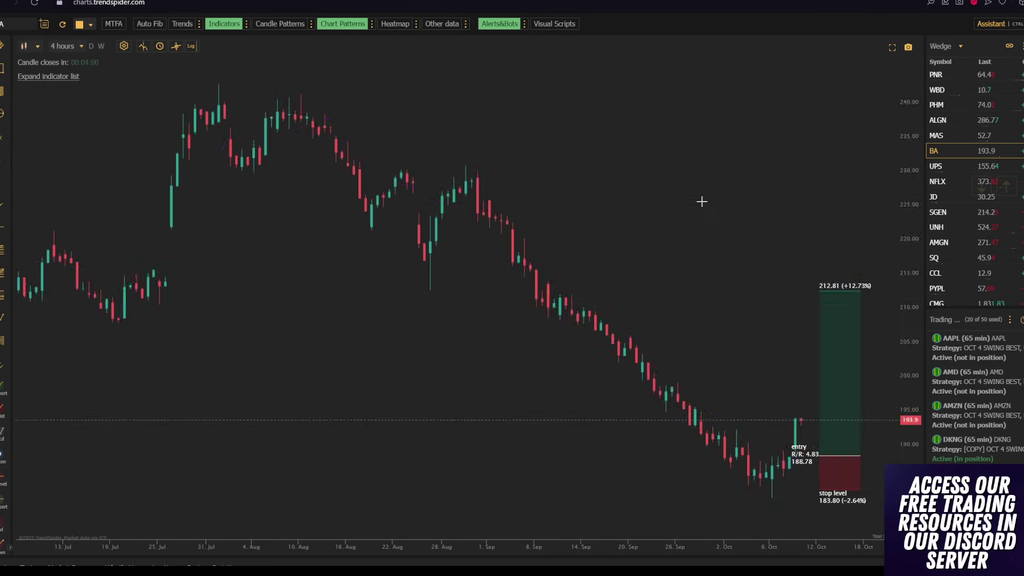
pyautogui.scroll(2, 756, 223)
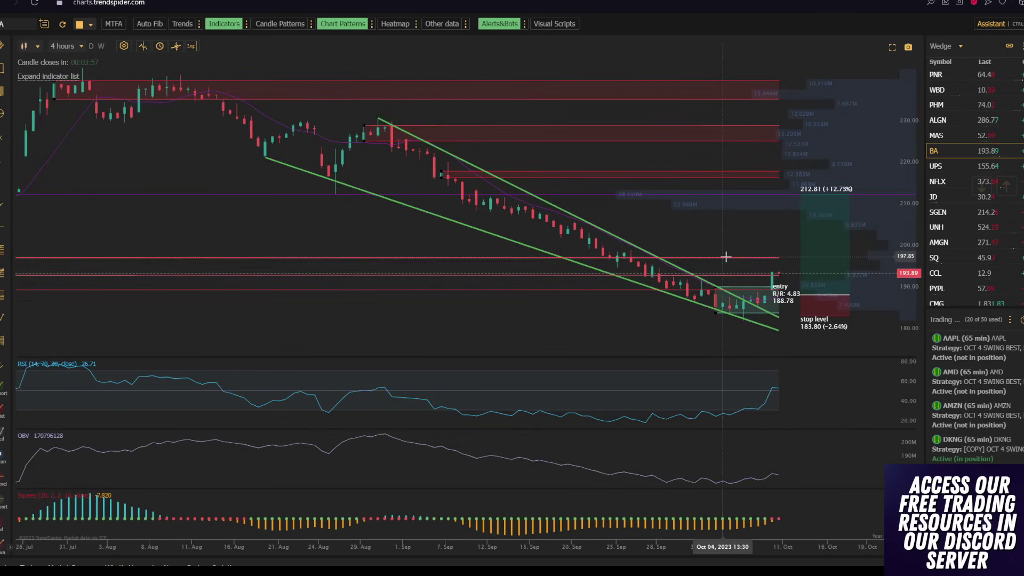
pyautogui.click(372, 25)
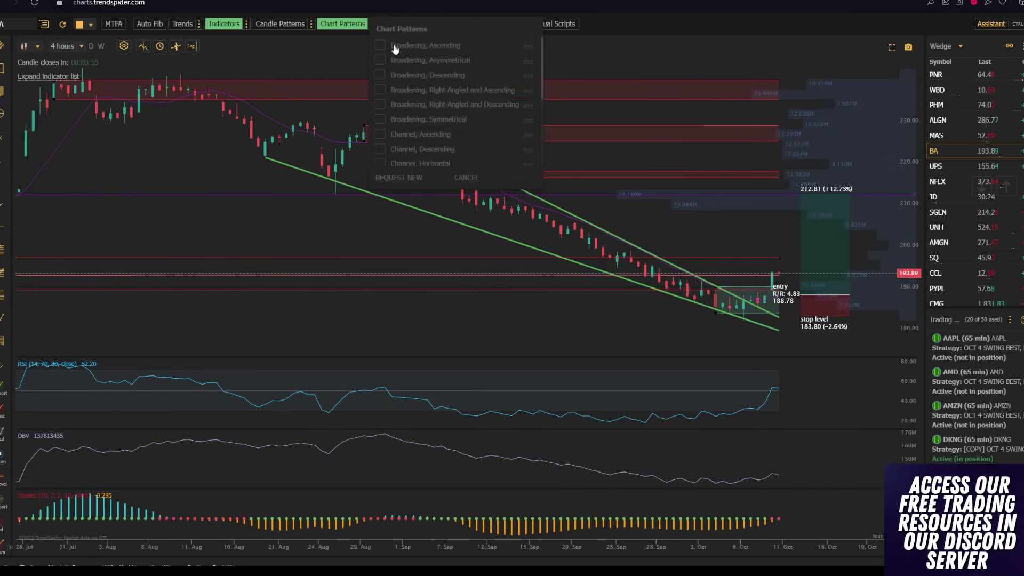
pyautogui.scroll(-3, 410, 86)
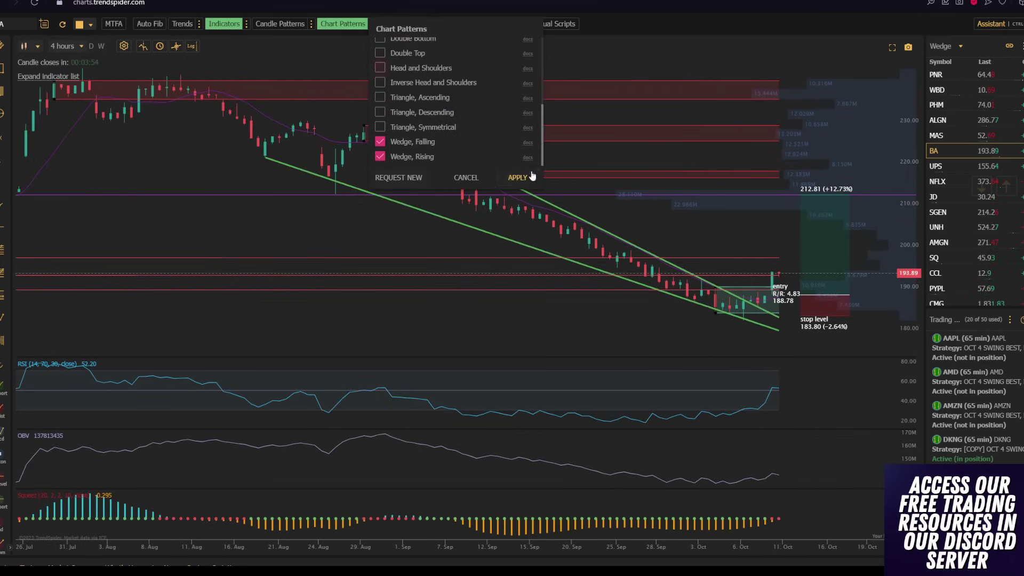
pyautogui.click(532, 176)
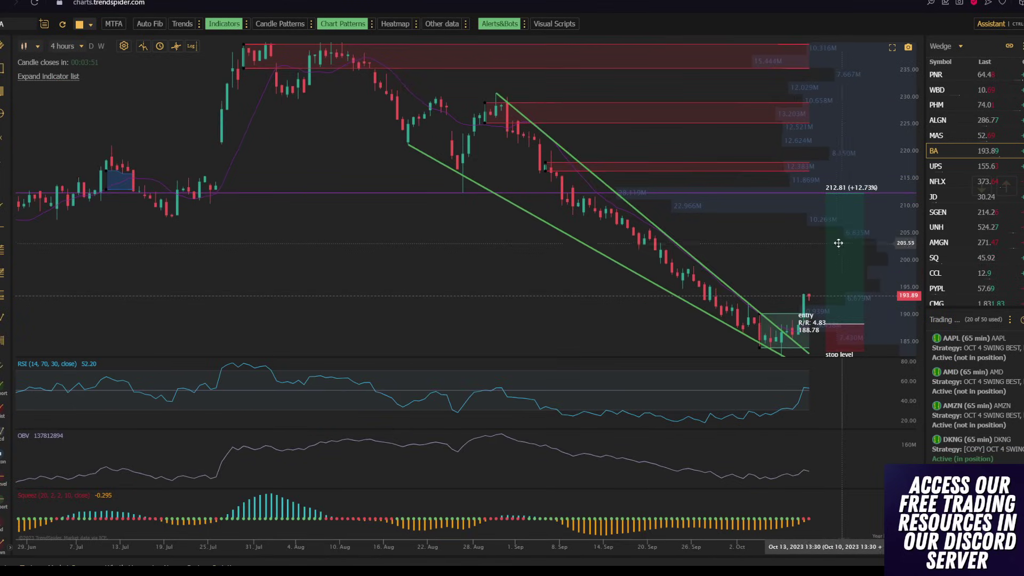
# Zoom and pan to reveal the falling wedge with its 188.78 entry and 183.80 stop
pyautogui.scroll(3, 716, 242)
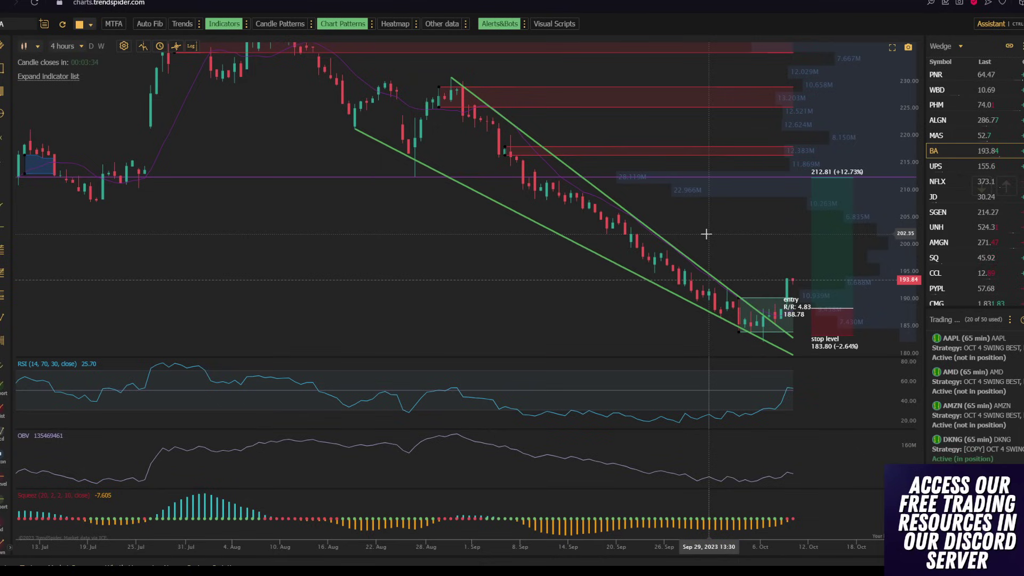
pyautogui.scroll(4, 706, 234)
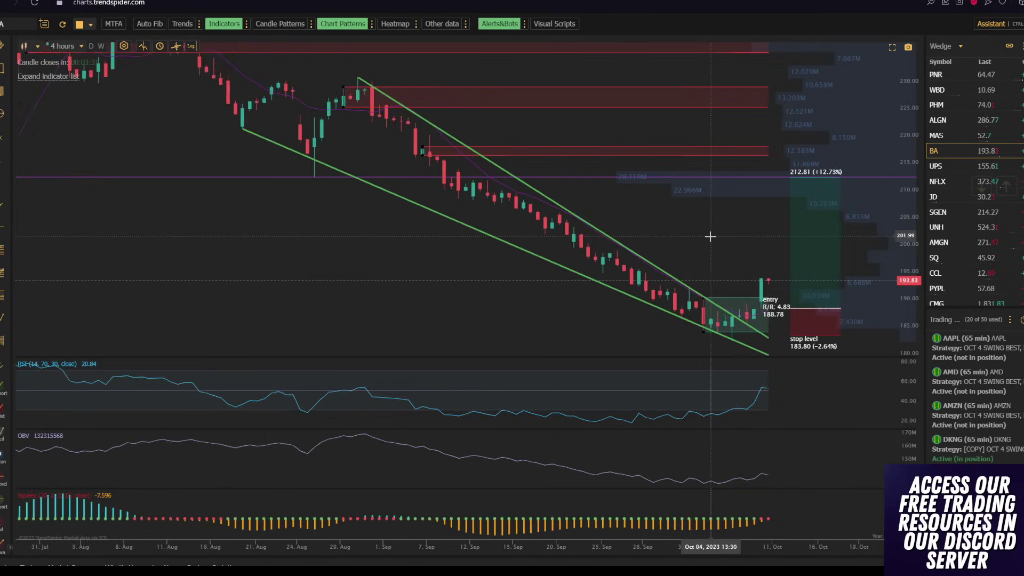
pyautogui.scroll(-6, 698, 224)
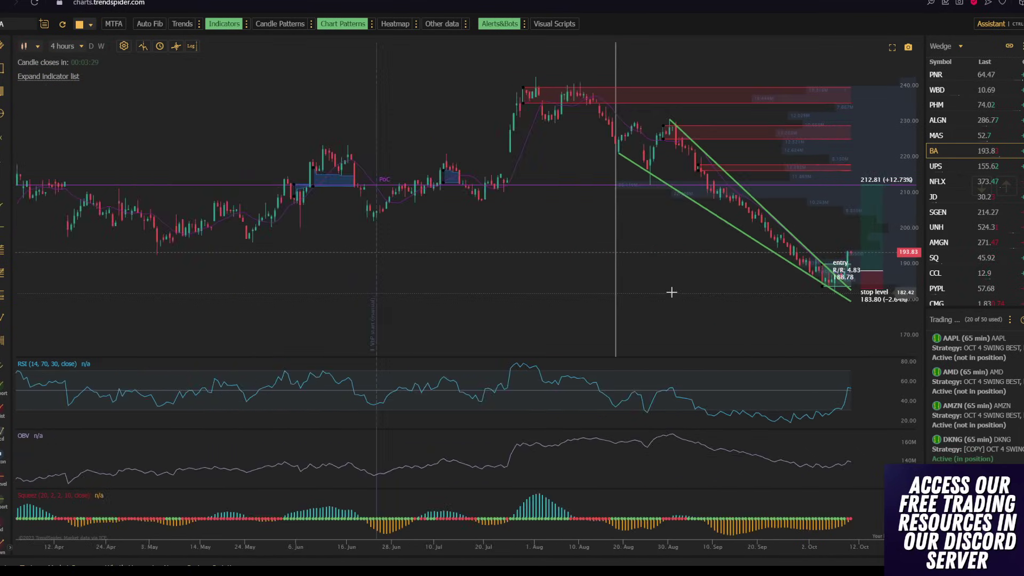
pyautogui.scroll(2, 677, 286)
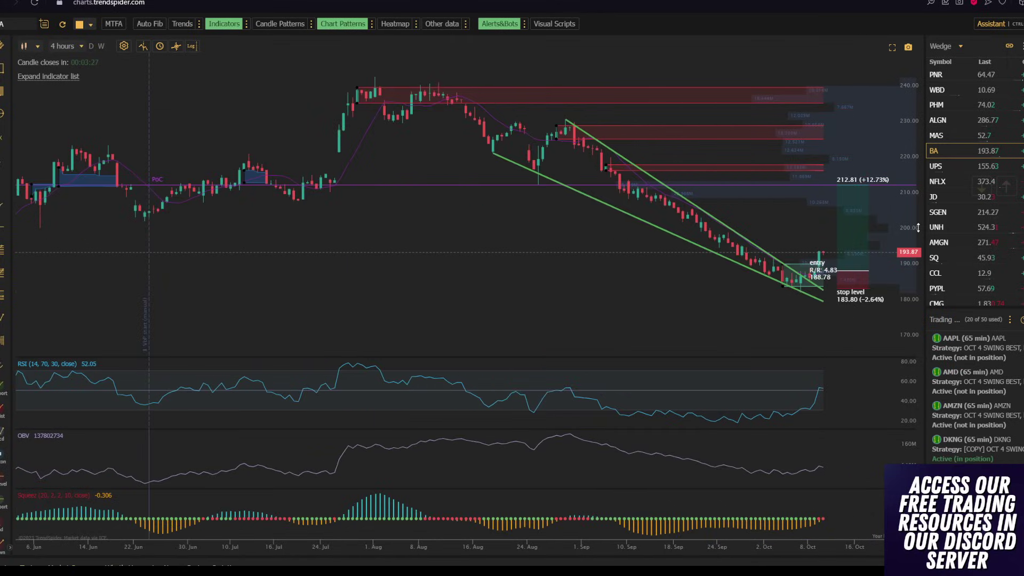
pyautogui.moveTo(918, 228); pyautogui.dragTo(917, 213)
pyautogui.scroll(2, 834, 227)
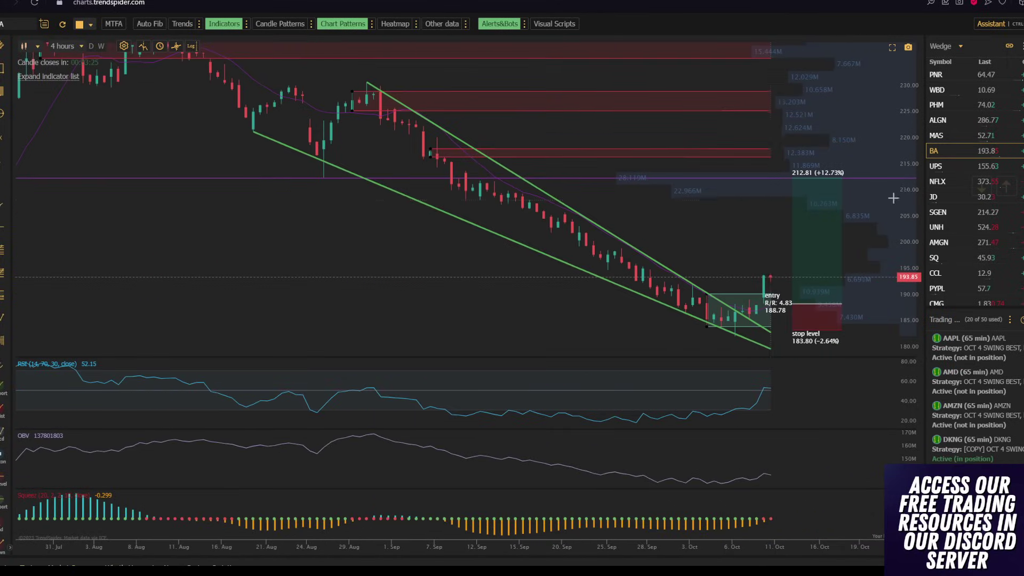
pyautogui.moveTo(739, 213); pyautogui.dragTo(711, 203)
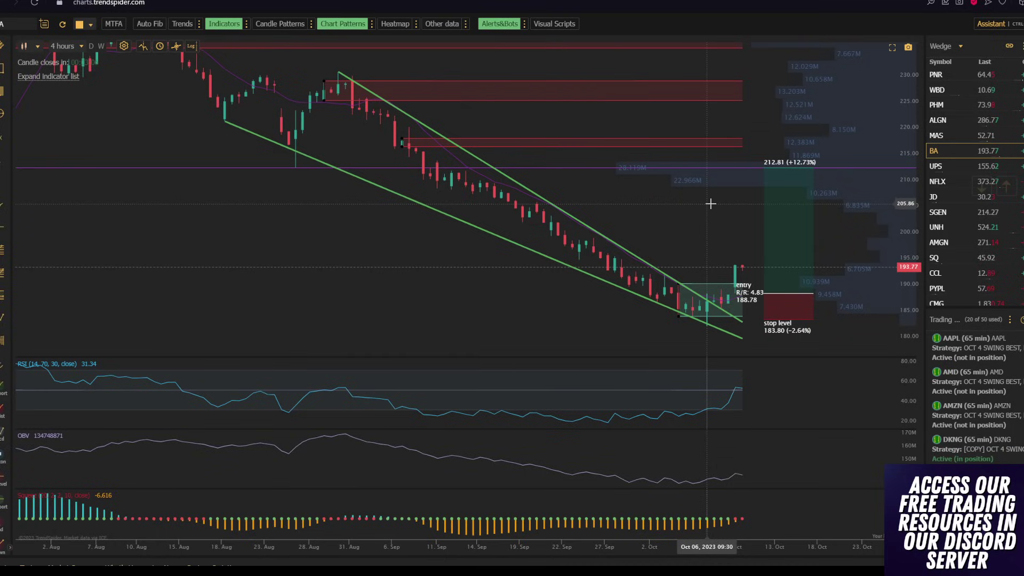
pyautogui.scroll(2, 711, 203)
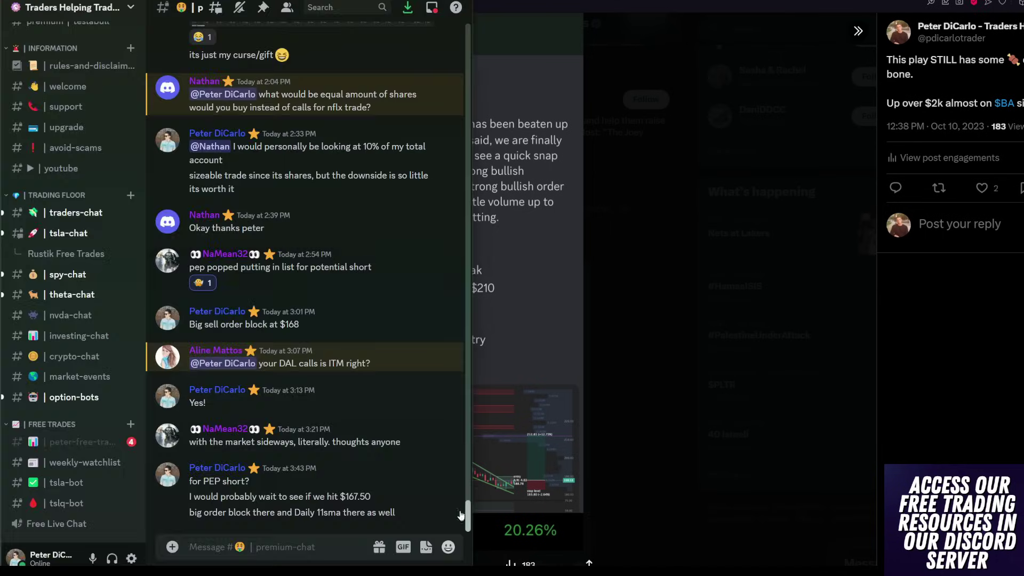
# Close the enlarged photo and return to the BA trade alert post
pyautogui.hotkey('alt', 'Tab')
pyautogui.click(747, 169)
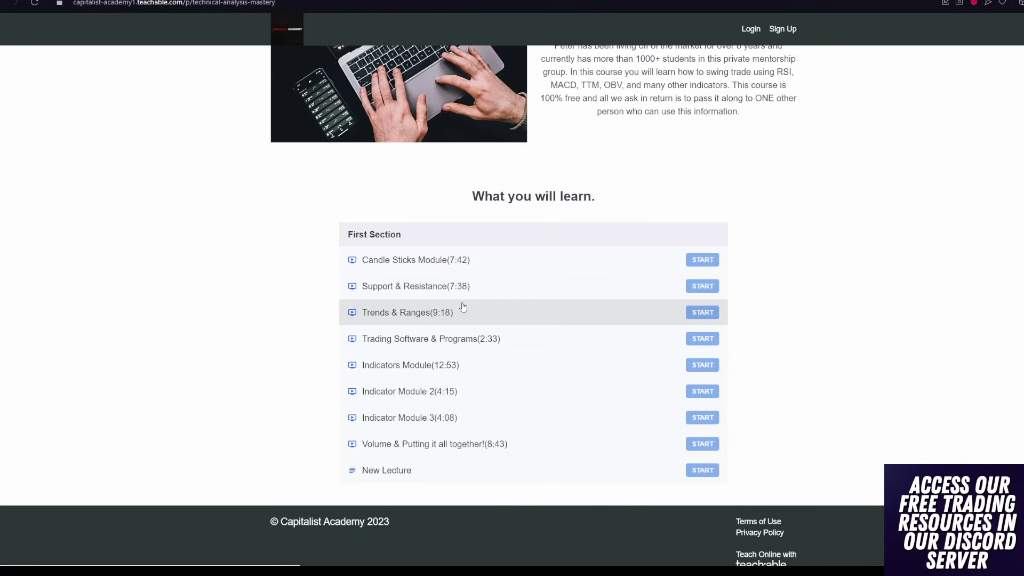
pyautogui.scroll(10, 579, 424)
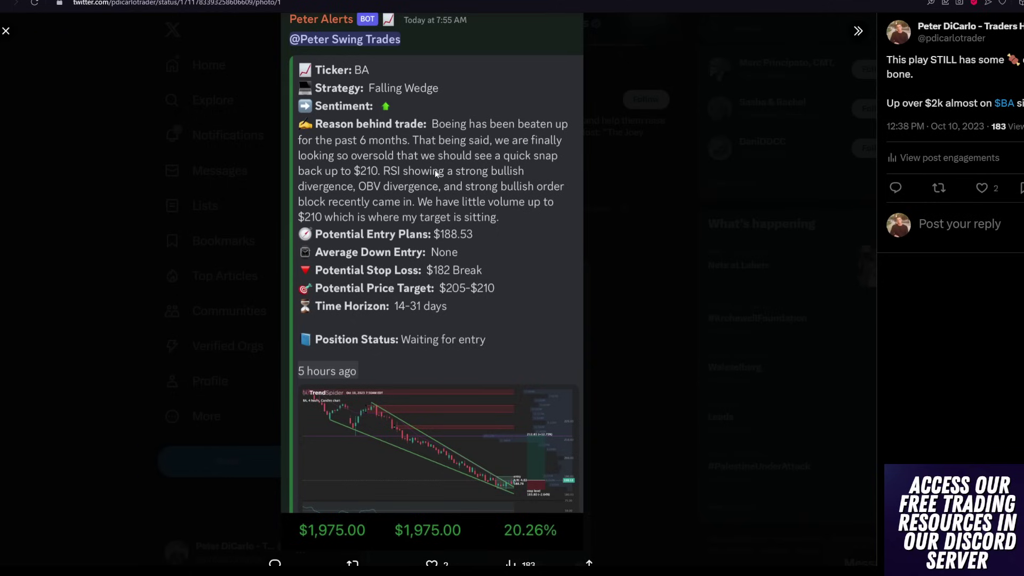
# Outline the order block and entry-plan lines in the BA alert, clear the markup, and return to TrendSpider
pyautogui.moveTo(1010, 369)
pyautogui.moveTo(296, 195)
pyautogui.mouseDown()
pyautogui.moveTo(503, 221)
pyautogui.moveTo(411, 209)
pyautogui.mouseUp()
pyautogui.moveTo(294, 226)
pyautogui.mouseDown()
pyautogui.moveTo(492, 251)
pyautogui.moveTo(483, 258)
pyautogui.moveTo(494, 328)
pyautogui.moveTo(505, 321)
pyautogui.mouseUp()
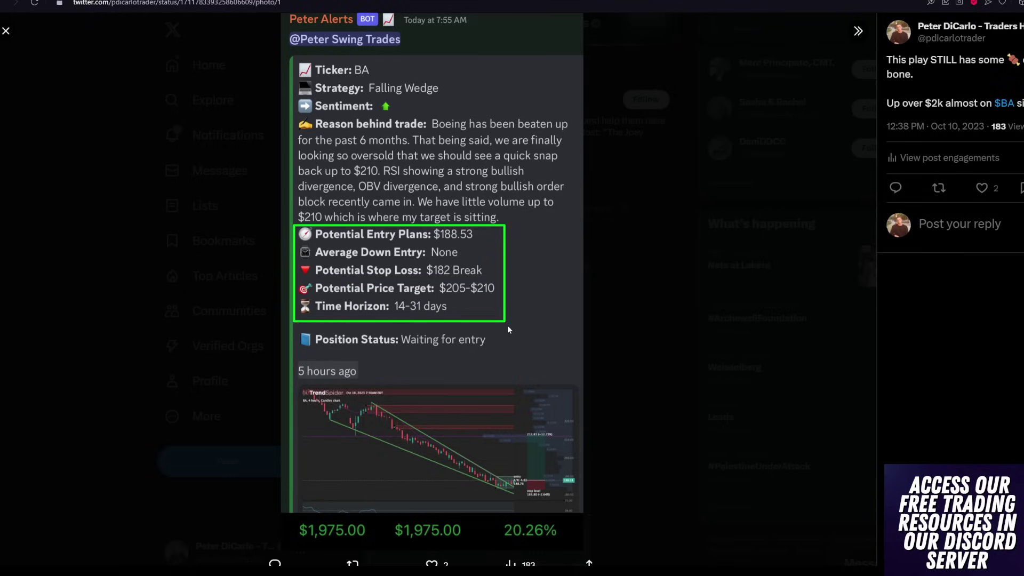
pyautogui.press('Escape')
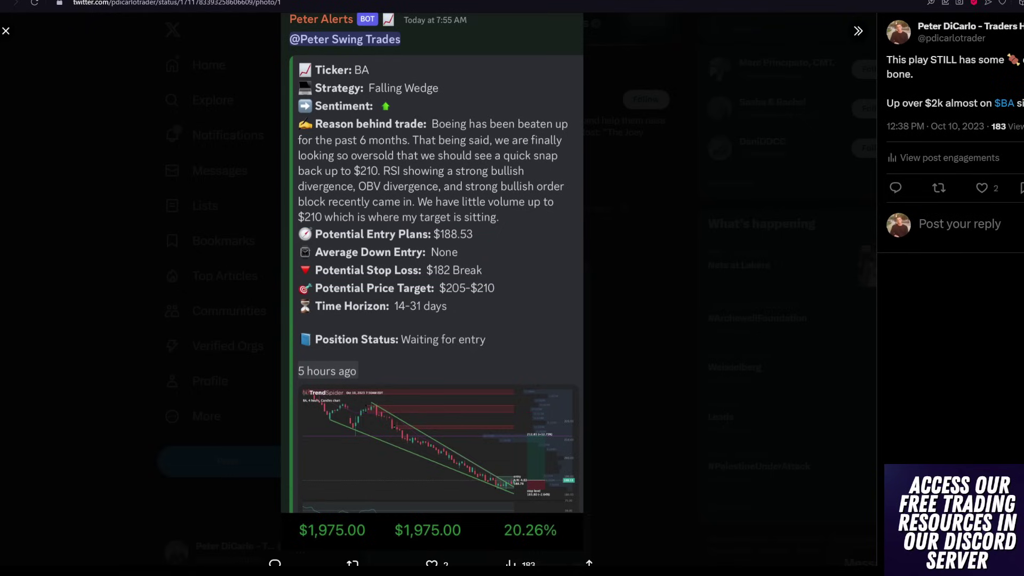
pyautogui.hotkey('ctrl', 'Tab')
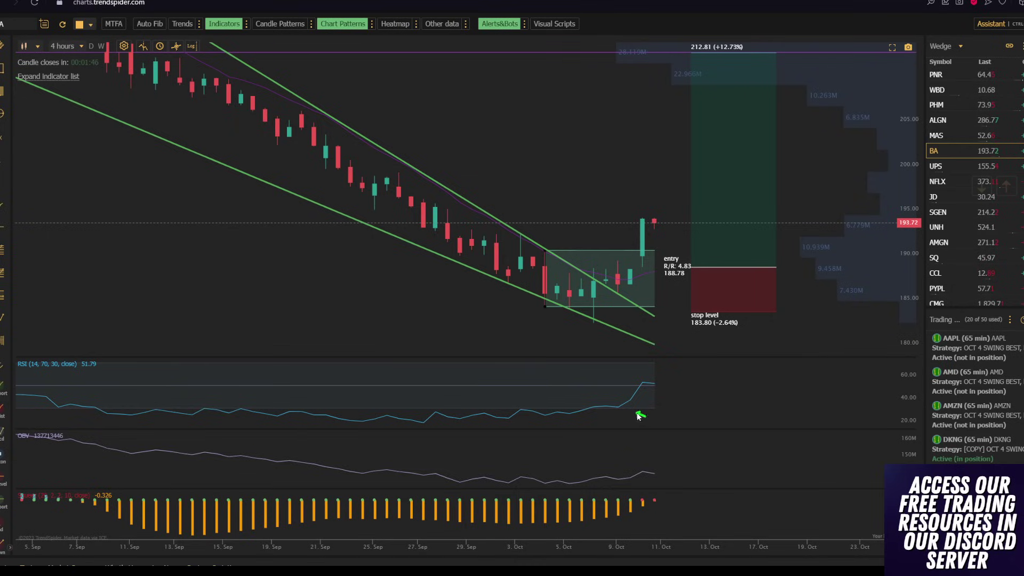
pyautogui.moveTo(645, 417)
pyautogui.mouseDown()
pyautogui.moveTo(627, 409)
pyautogui.moveTo(578, 420)
pyautogui.mouseUp()
pyautogui.moveTo(573, 336); pyautogui.dragTo(594, 320)
pyautogui.moveTo(585, 322); pyautogui.dragTo(594, 330)
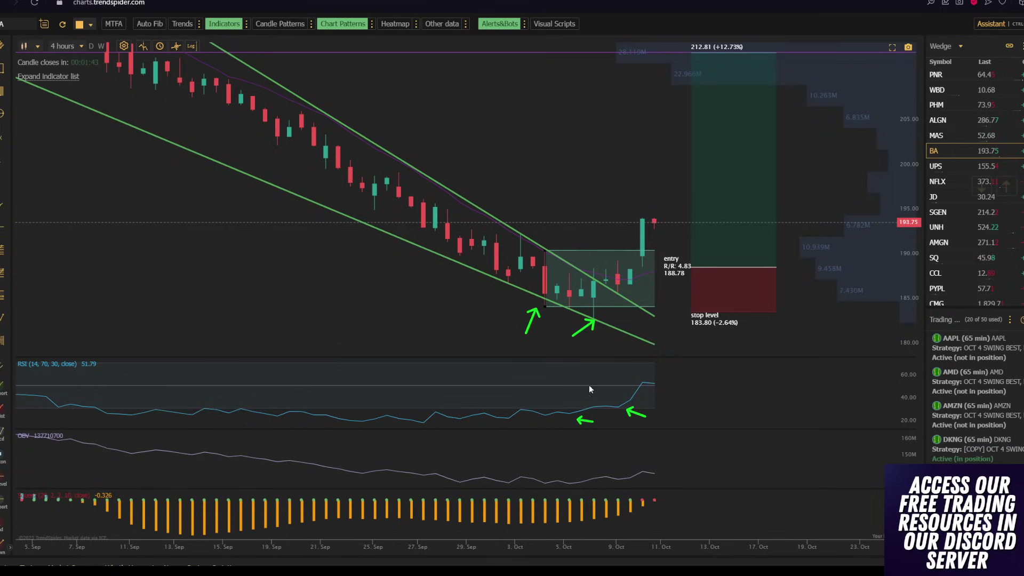
pyautogui.hotkey('ctrl', 'z')
pyautogui.hotkey('ctrl', 'z')
pyautogui.hotkey('ctrl', 'z')
pyautogui.hotkey('ctrl', 'z')
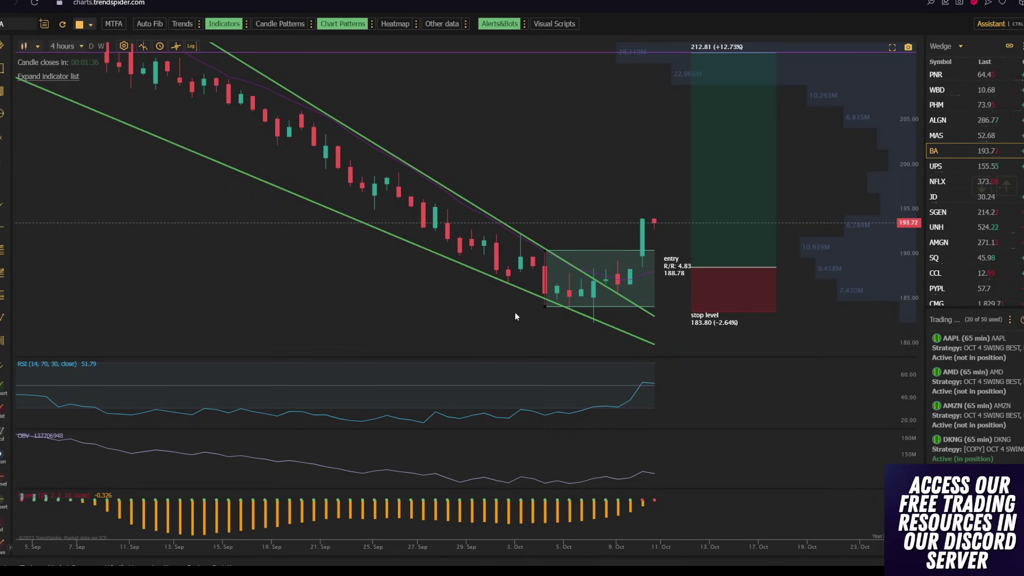
pyautogui.moveTo(492, 316); pyautogui.dragTo(499, 296)
pyautogui.moveTo(550, 335); pyautogui.dragTo(561, 317)
pyautogui.moveTo(622, 443)
pyautogui.mouseDown()
pyautogui.moveTo(625, 463)
pyautogui.moveTo(603, 453)
pyautogui.moveTo(570, 469)
pyautogui.mouseUp()
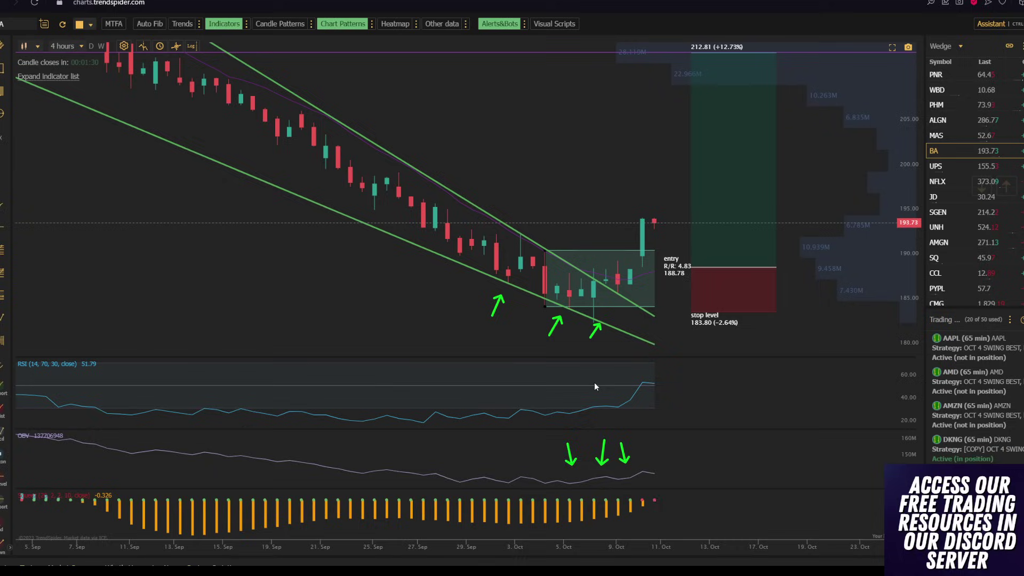
pyautogui.hotkey('ctrl', 'z')
pyautogui.hotkey('ctrl', 'z')
pyautogui.hotkey('ctrl', 'z')
pyautogui.hotkey('ctrl', 'z')
pyautogui.hotkey('ctrl', 'z')
pyautogui.hotkey('ctrl', 'z')
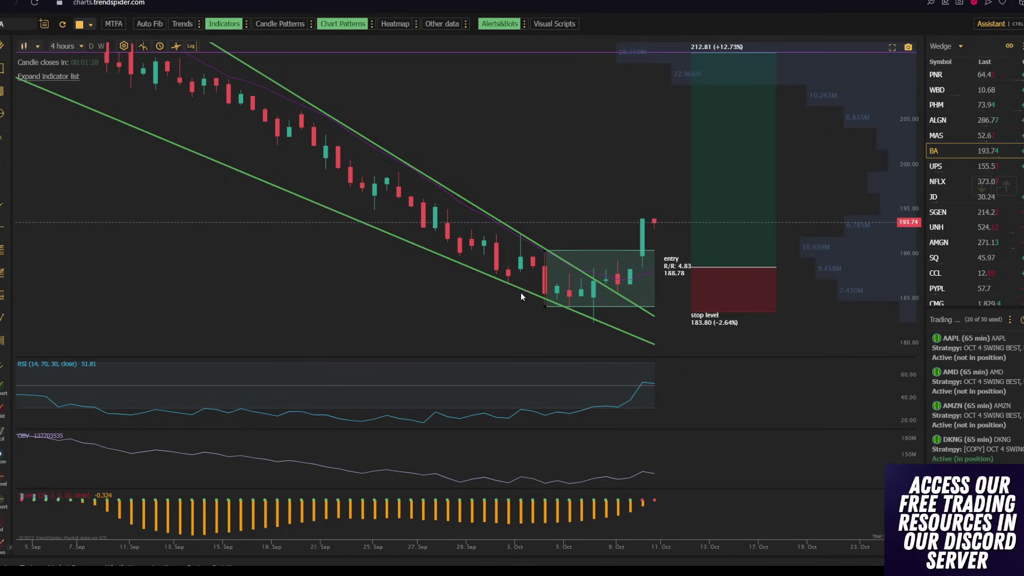
pyautogui.moveTo(428, 318); pyautogui.dragTo(569, 302)
pyautogui.moveTo(547, 283); pyautogui.dragTo(569, 303)
pyautogui.moveTo(552, 323); pyautogui.dragTo(570, 303)
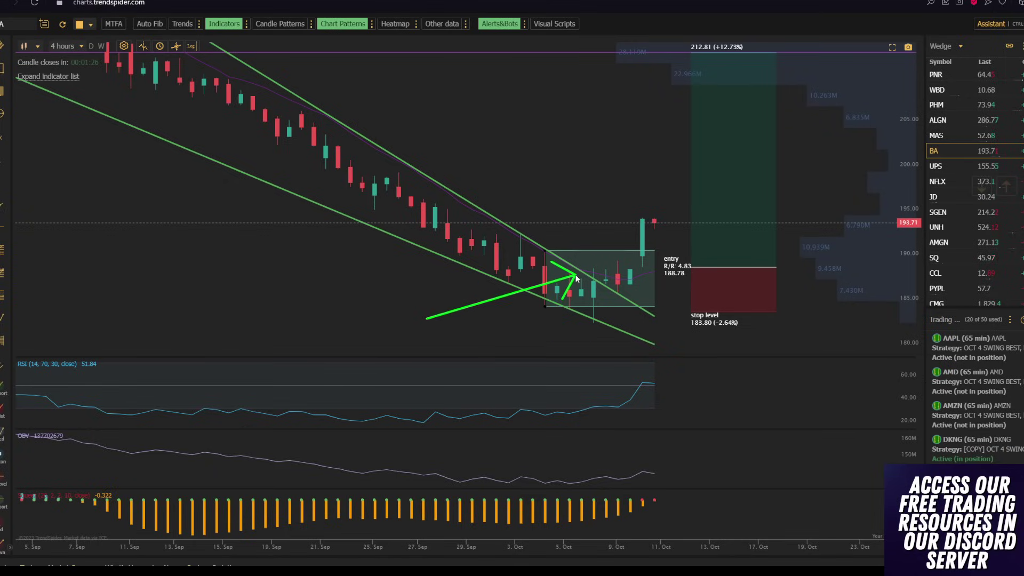
pyautogui.hotkey('ctrl', 'z')
pyautogui.hotkey('ctrl', 'z')
pyautogui.hotkey('ctrl', 'z')
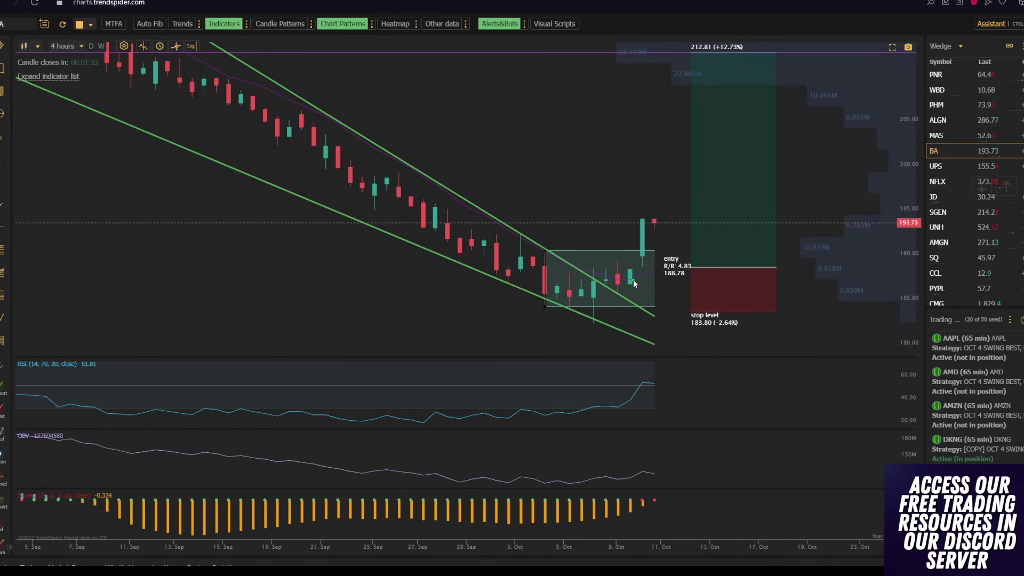
pyautogui.moveTo(633, 280); pyautogui.dragTo(647, 231)
pyautogui.moveTo(630, 240); pyautogui.dragTo(646, 231)
pyautogui.moveTo(655, 245); pyautogui.dragTo(646, 233)
pyautogui.moveTo(804, 228); pyautogui.dragTo(800, 53)
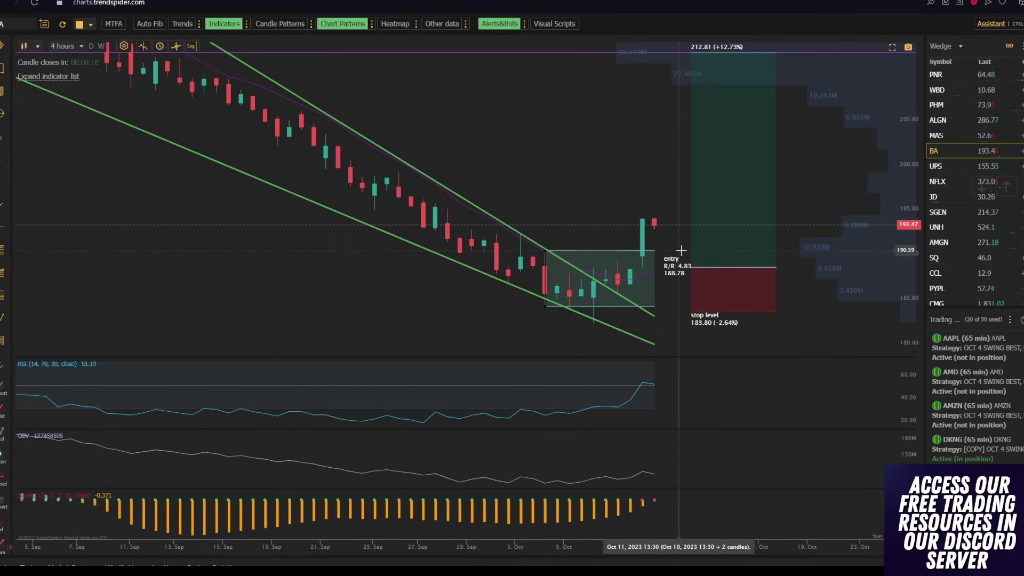
# Switch the BA chart's timeframe to 1-hour candles
pyautogui.click(80, 47)
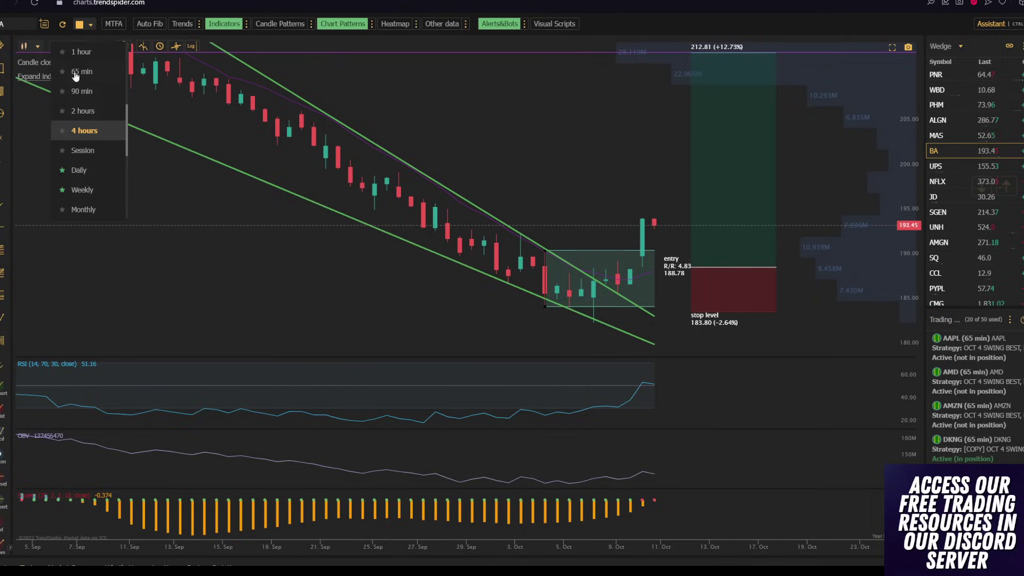
pyautogui.click(80, 52)
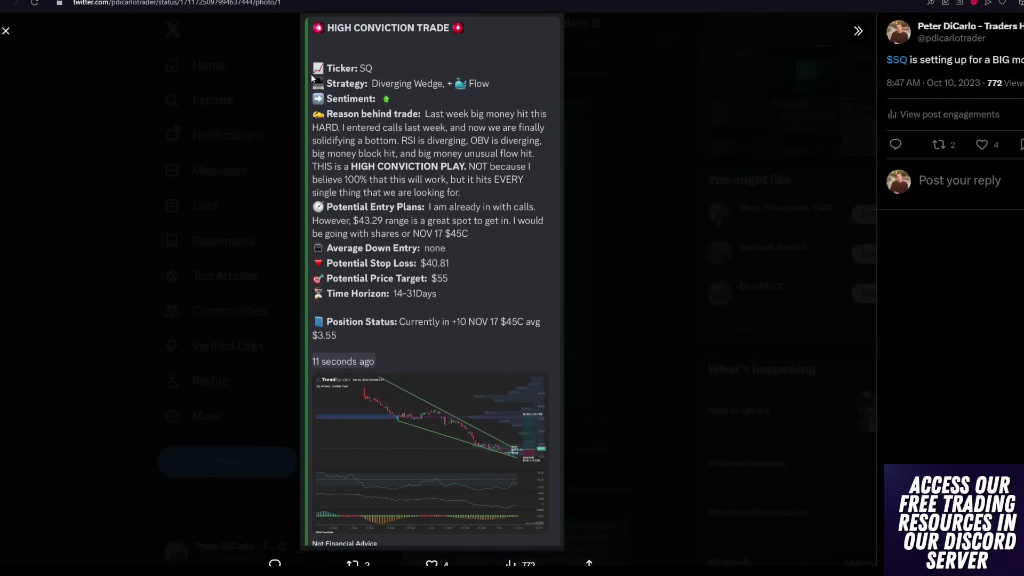
pyautogui.moveTo(311, 74)
pyautogui.mouseDown()
pyautogui.moveTo(483, 82)
pyautogui.moveTo(498, 93)
pyautogui.mouseUp()
pyautogui.moveTo(301, 106)
pyautogui.mouseDown()
pyautogui.moveTo(558, 206)
pyautogui.moveTo(555, 197)
pyautogui.mouseUp()
pyautogui.moveTo(304, 198)
pyautogui.mouseDown()
pyautogui.moveTo(483, 238)
pyautogui.moveTo(556, 239)
pyautogui.moveTo(559, 351)
pyautogui.mouseUp()
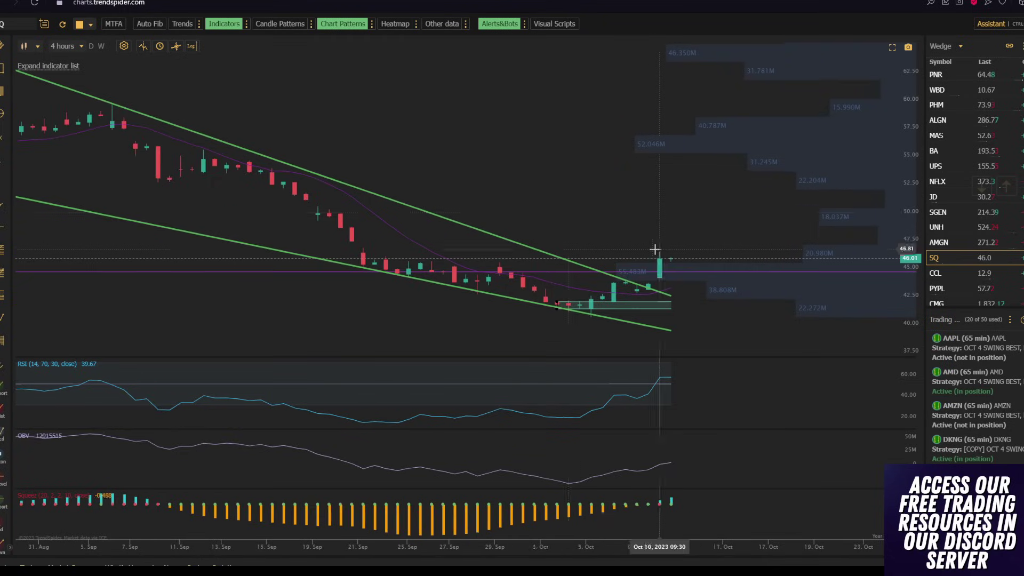
# Rescale the SQ 4-hour chart to show the August wedge and breakout, then load SPY
pyautogui.scroll(-3, 910, 226)
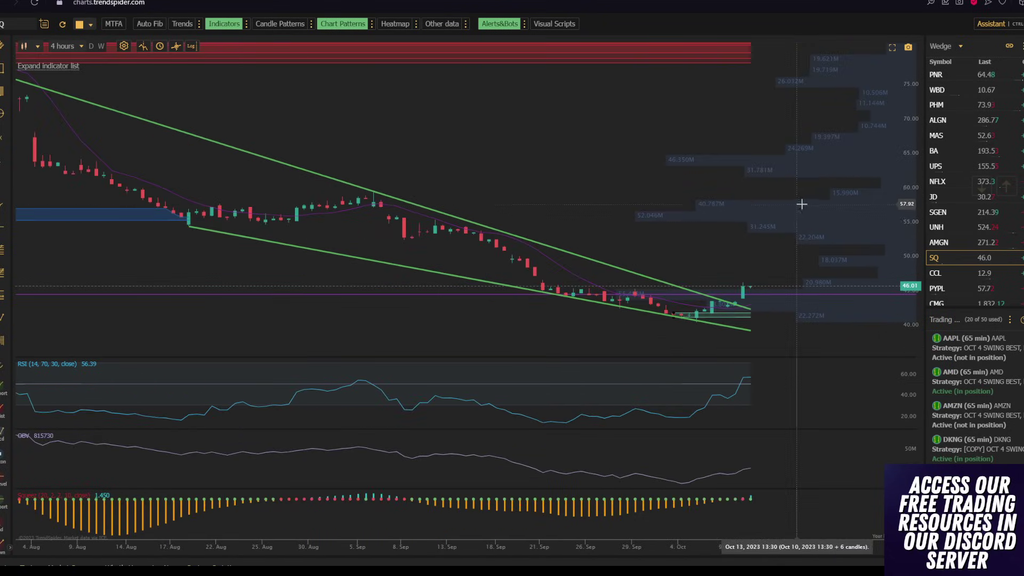
pyautogui.moveTo(910, 226); pyautogui.dragTo(907, 255)
pyautogui.scroll(4, 660, 141)
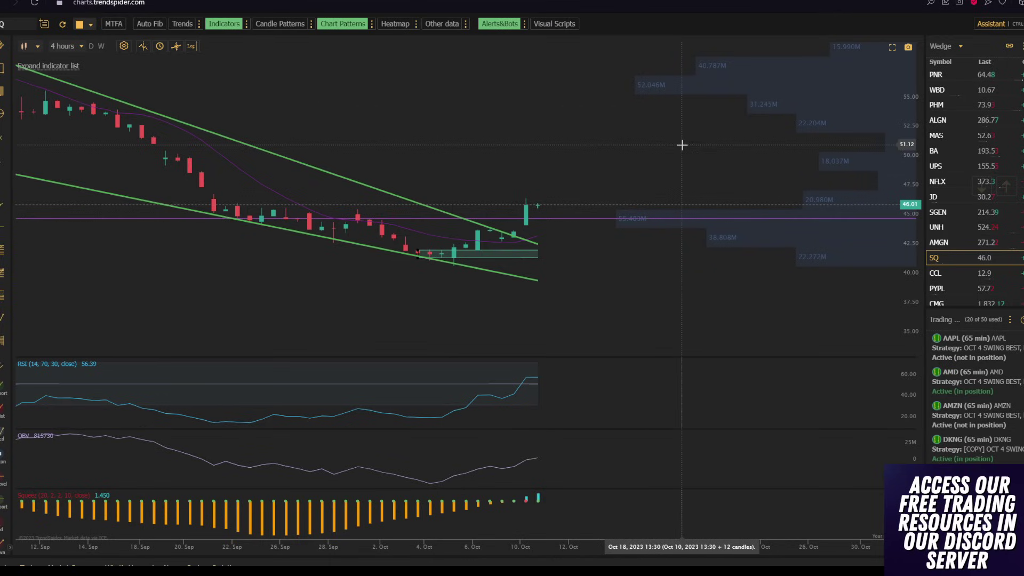
pyautogui.scroll(-3, 672, 162)
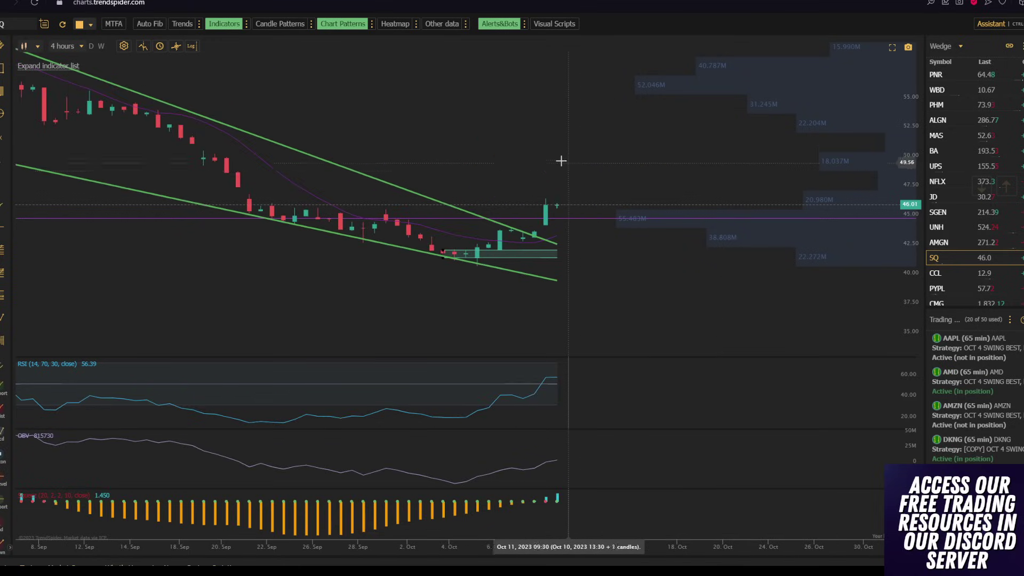
pyautogui.scroll(-3, 651, 149)
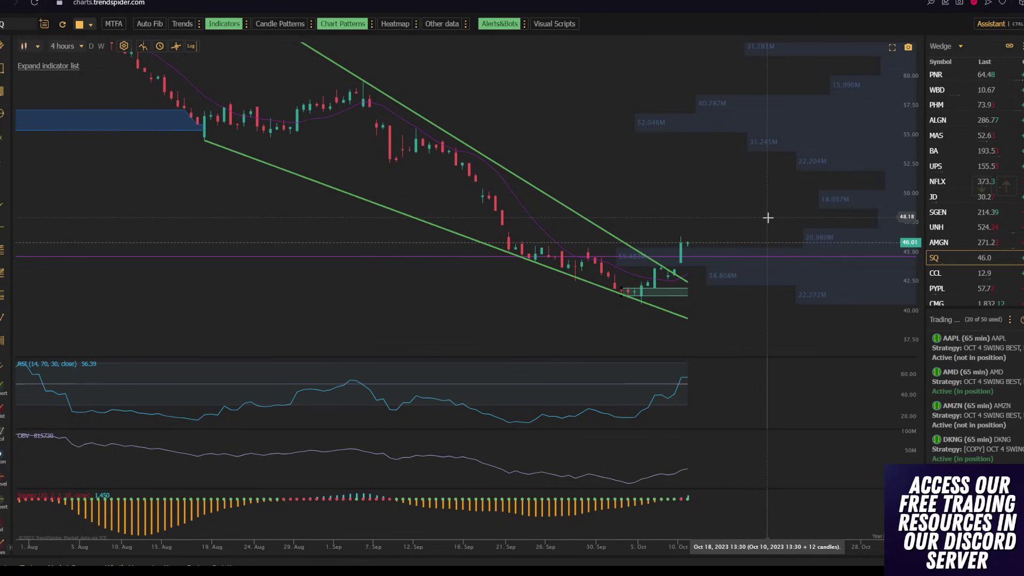
pyautogui.write('SPY')
pyautogui.press('Return')
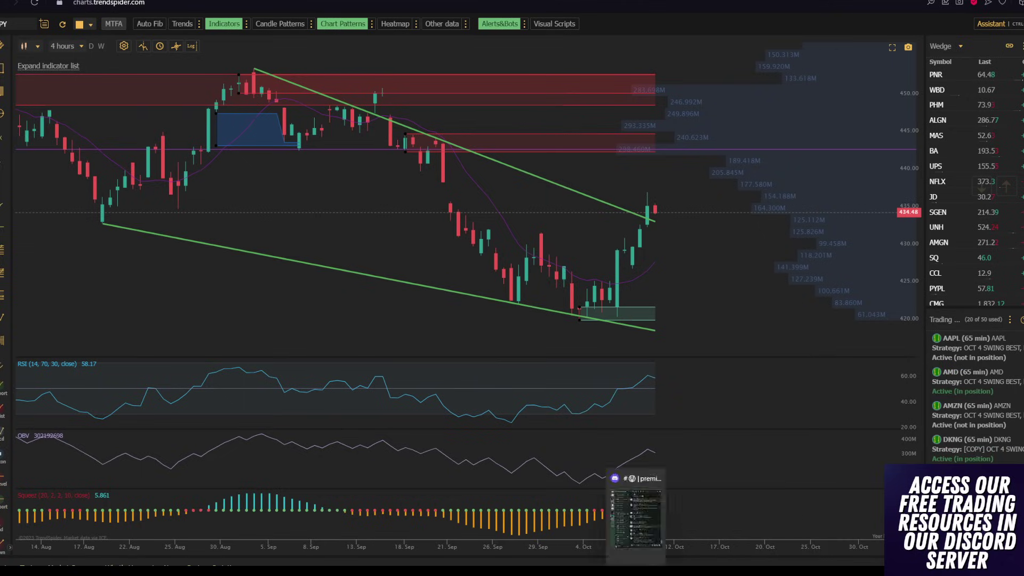
# Bring the Traders Helping Traders Discord premium chat in front of the SPY 4-hour chart
pyautogui.click(660, 562)
pyautogui.scroll(10, 299, 202)
pyautogui.scroll(5, 107, 203)
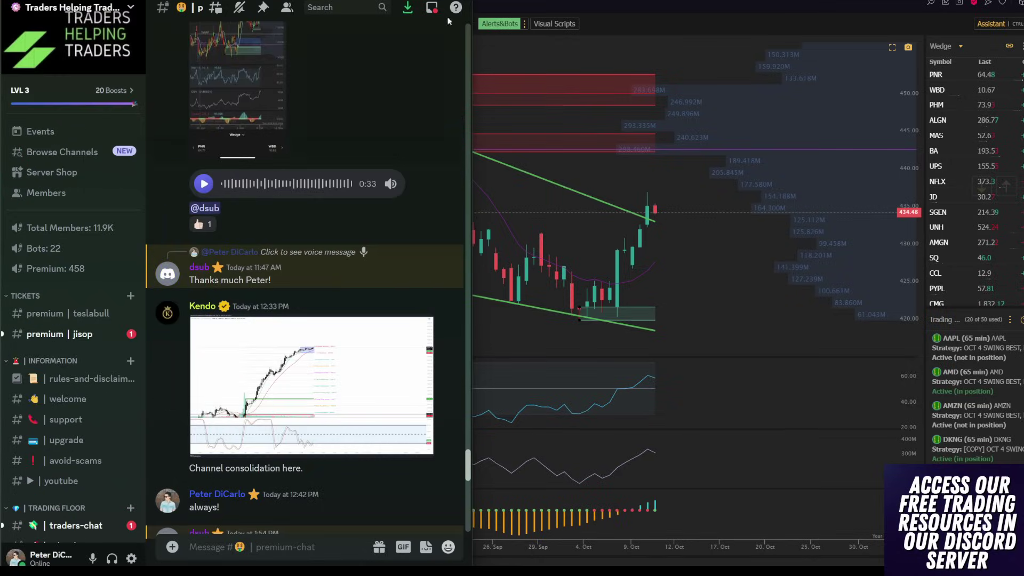
pyautogui.hotkey('alt', 'Tab')
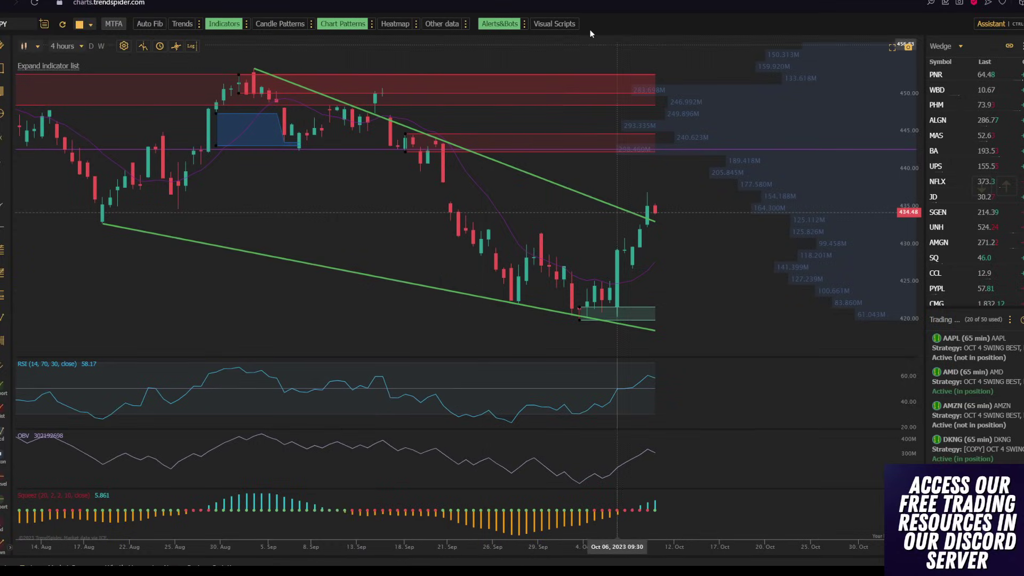
pyautogui.hotkey('ctrl', 'Tab')
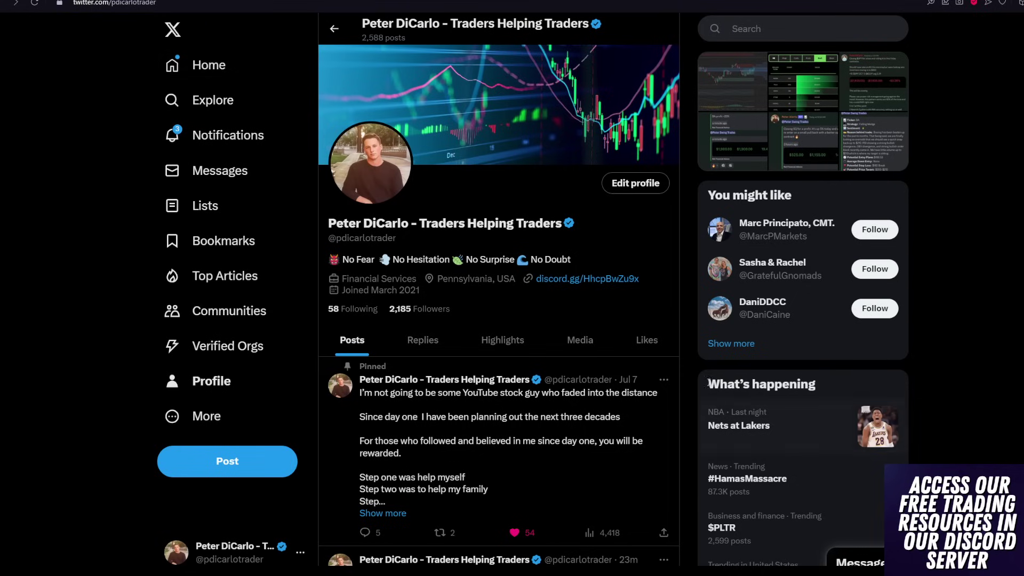
pyautogui.hotkey('ctrl', 'shift', 'Tab')
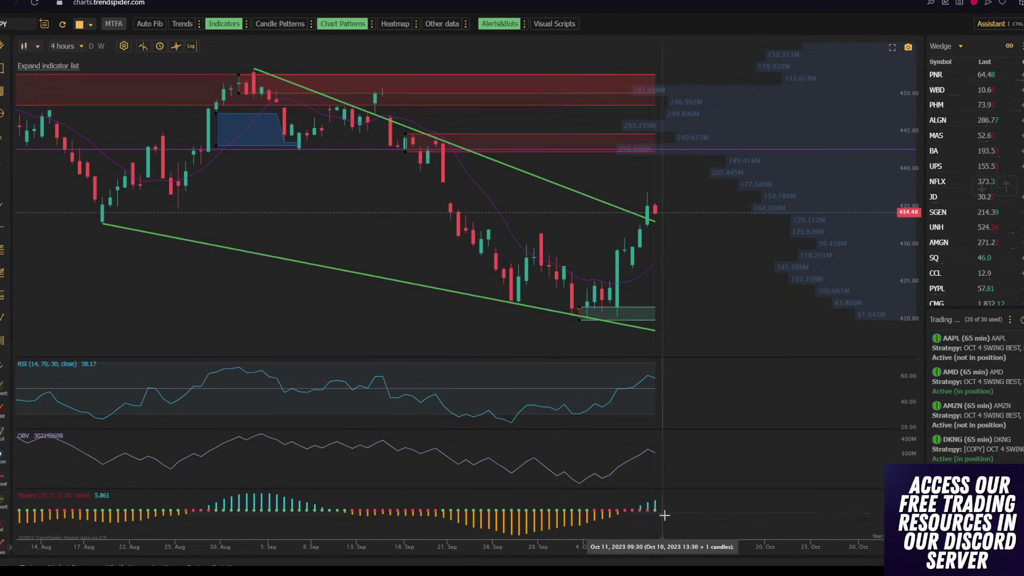
pyautogui.hotkey('alt', 'Tab')
pyautogui.scroll(-15, 98, 200)
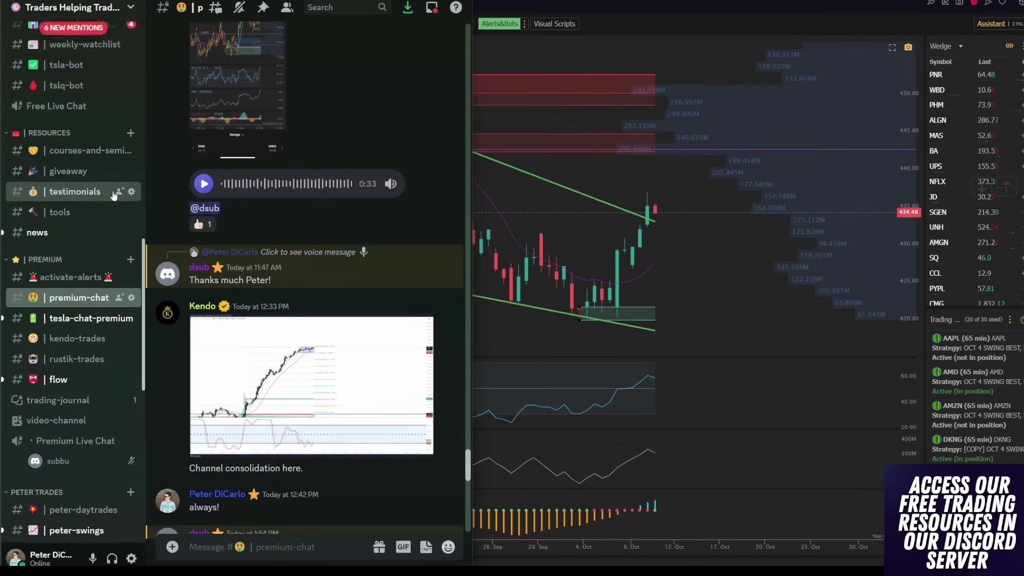